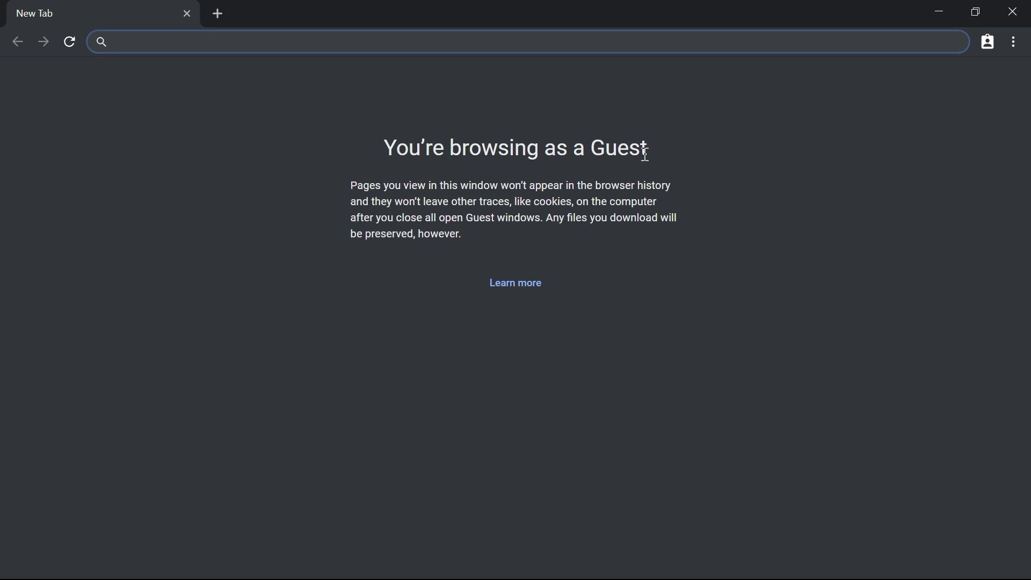
Go to first.global and open the Robot Guides page of the FIRST Global Challenge section.
text(f)
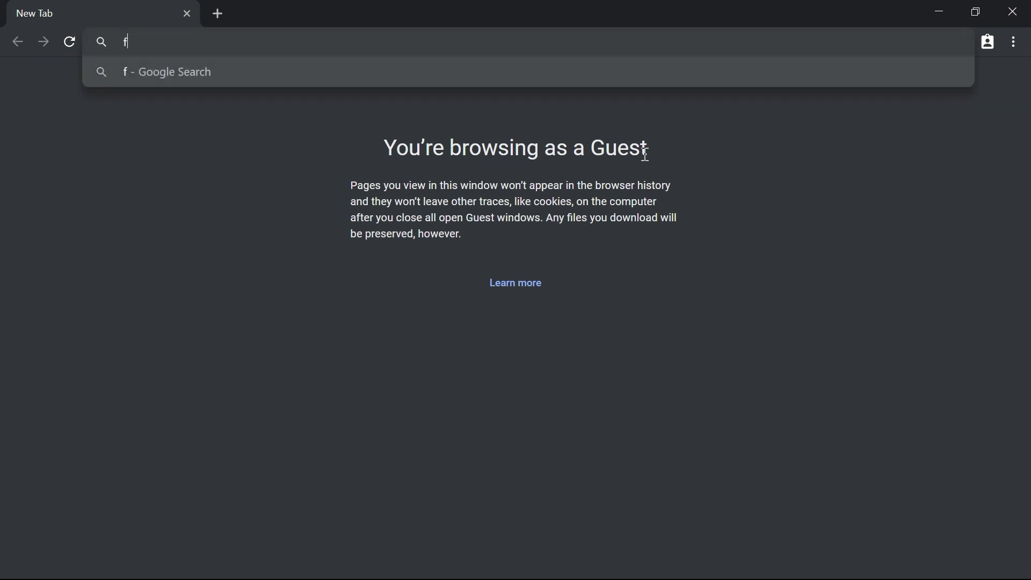
text(irst.global)
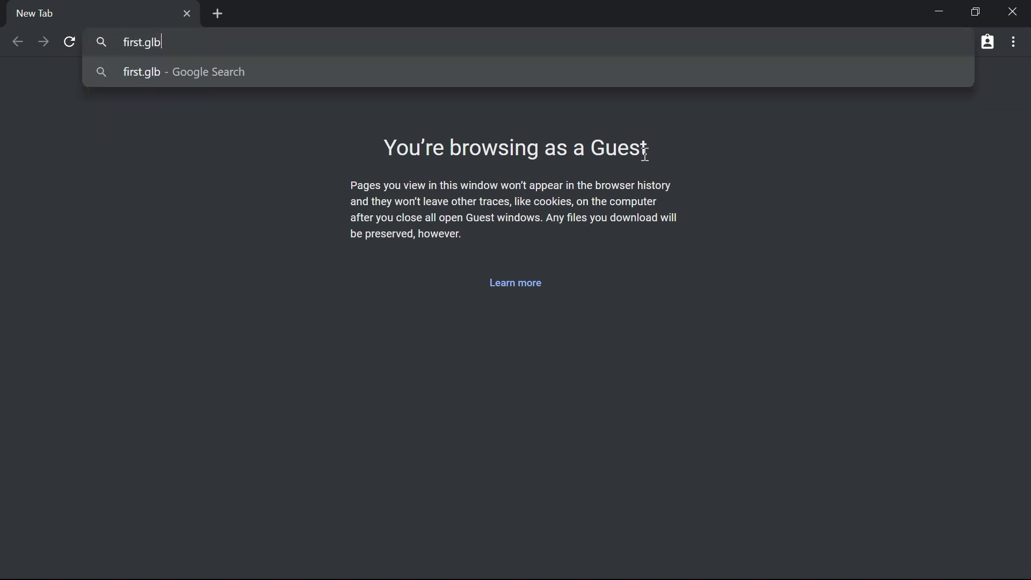
key(Return)
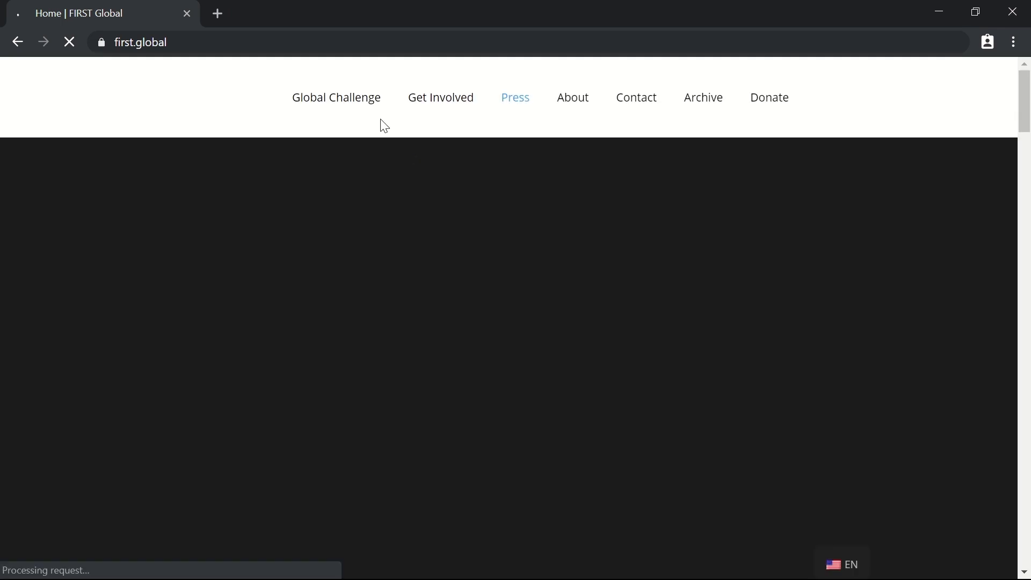
mouse_move(318, 102)
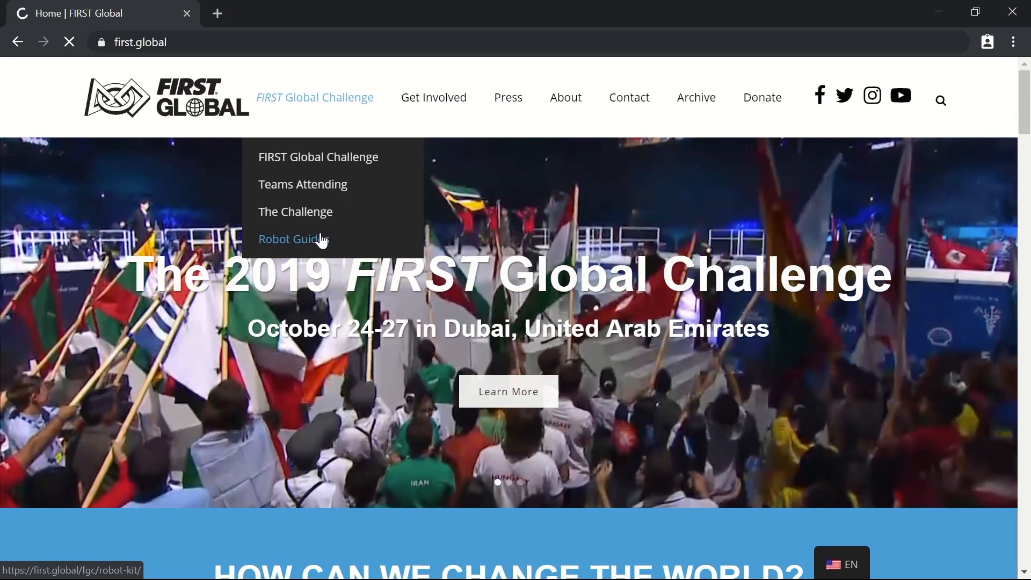
click(321, 240)
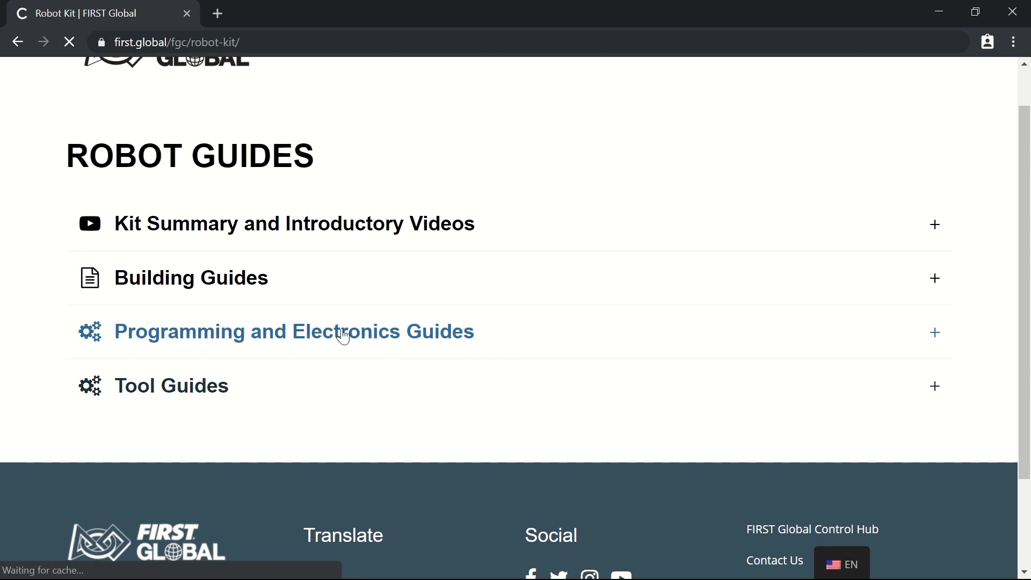
Open the Control Hub and Expansion Hub Firmware Update Guide from the Programming and Electronics Guides.
click(330, 354)
scroll(329, 359, down, 2)
scroll(333, 359, down, 4)
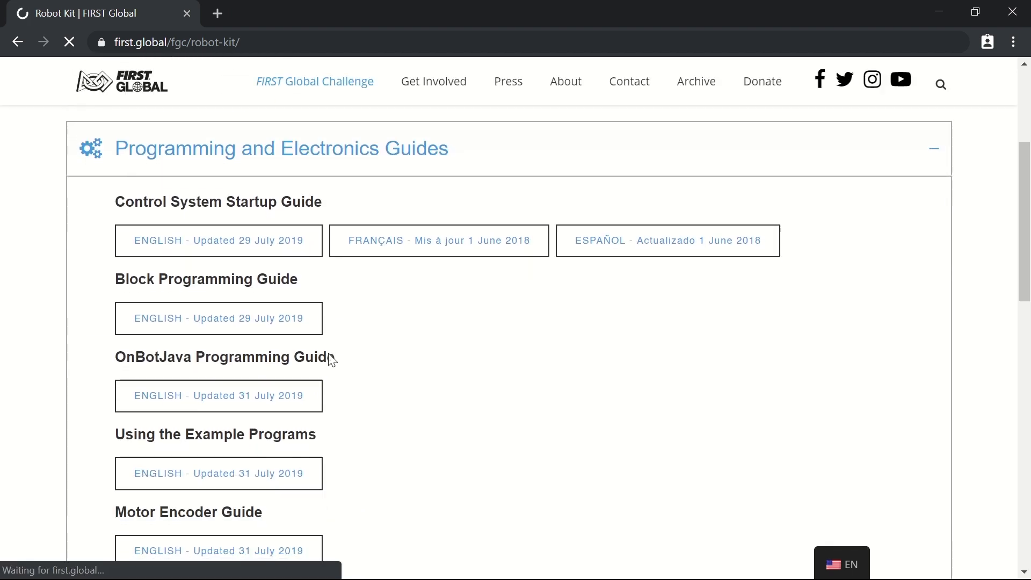
scroll(329, 356, down, 6)
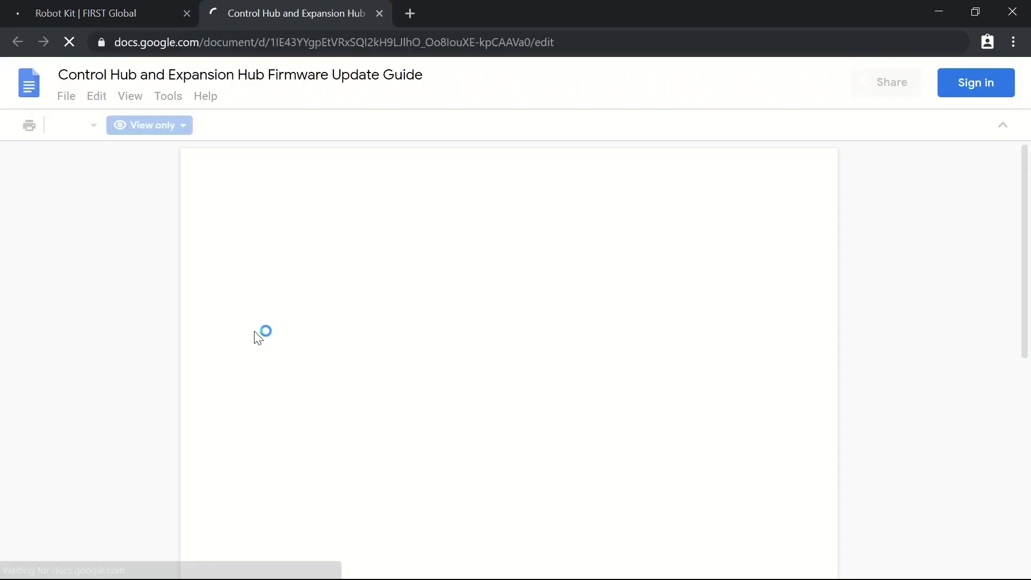
Download Expansion Hub Firmware version 1.8.2 through the link in the guide's Uploading the New Firmware to the Control Hub section.
scroll(258, 337, down, 5)
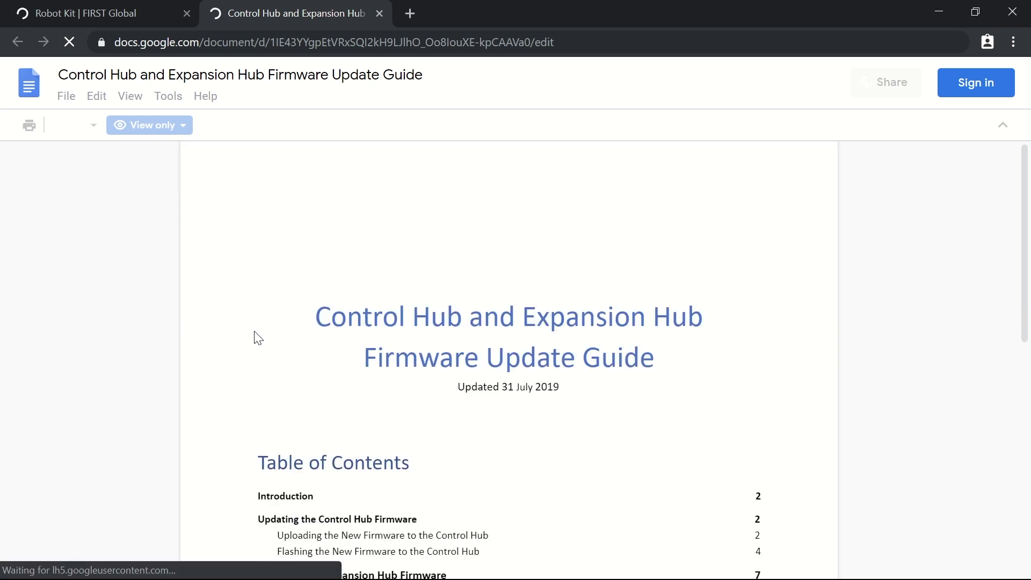
scroll(255, 332, down, 9)
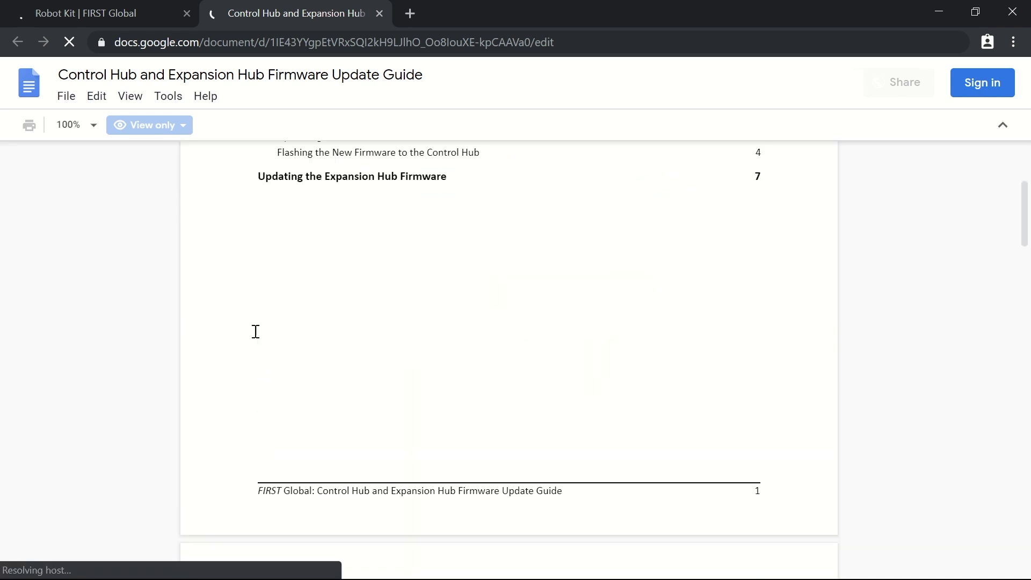
scroll(256, 332, down, 2)
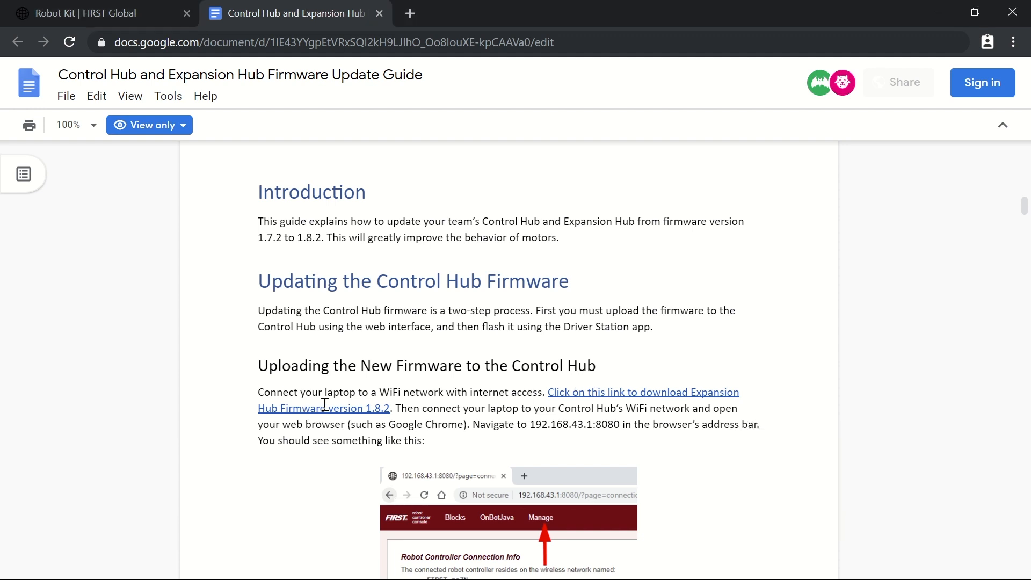
click(360, 407)
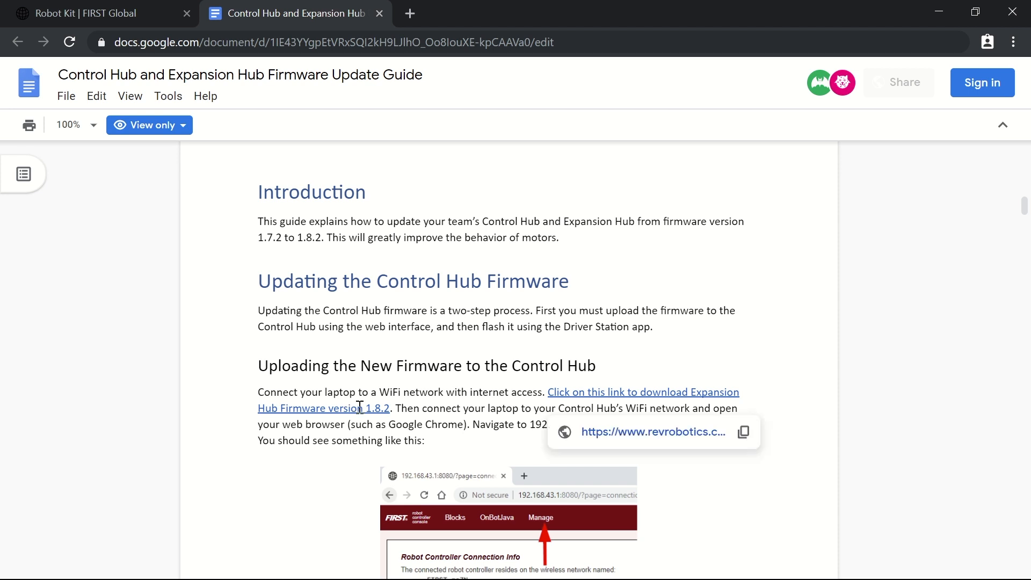
click(661, 440)
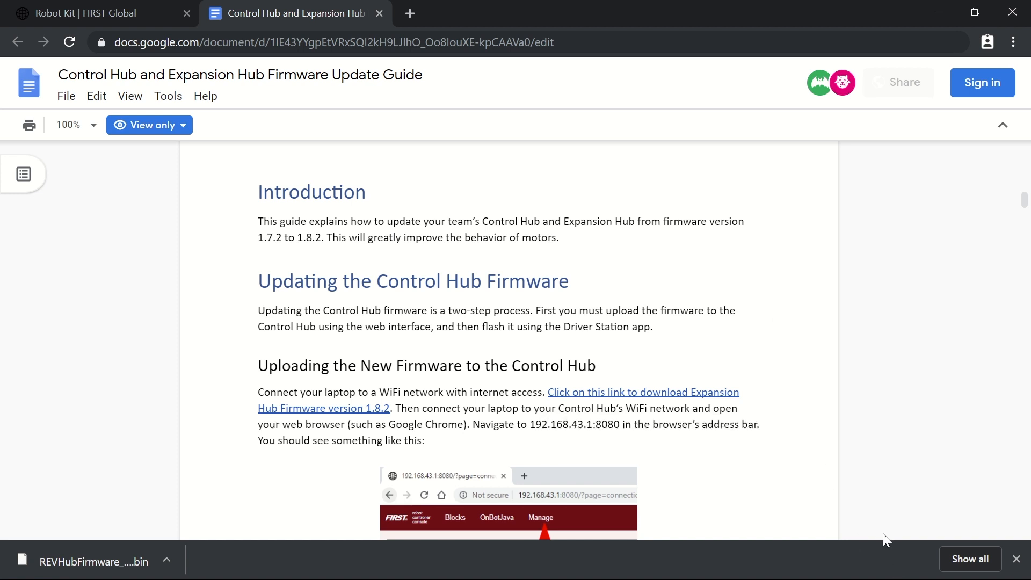
Connect the laptop to the Control Hub's Wi-Fi network FIRST-N8Wn.
key(super)
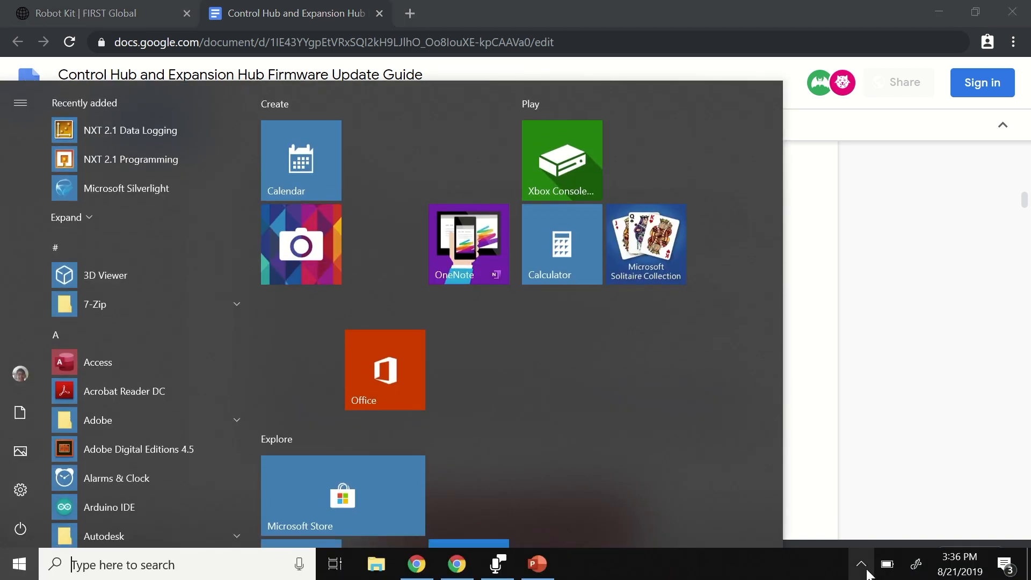
click(864, 566)
click(877, 499)
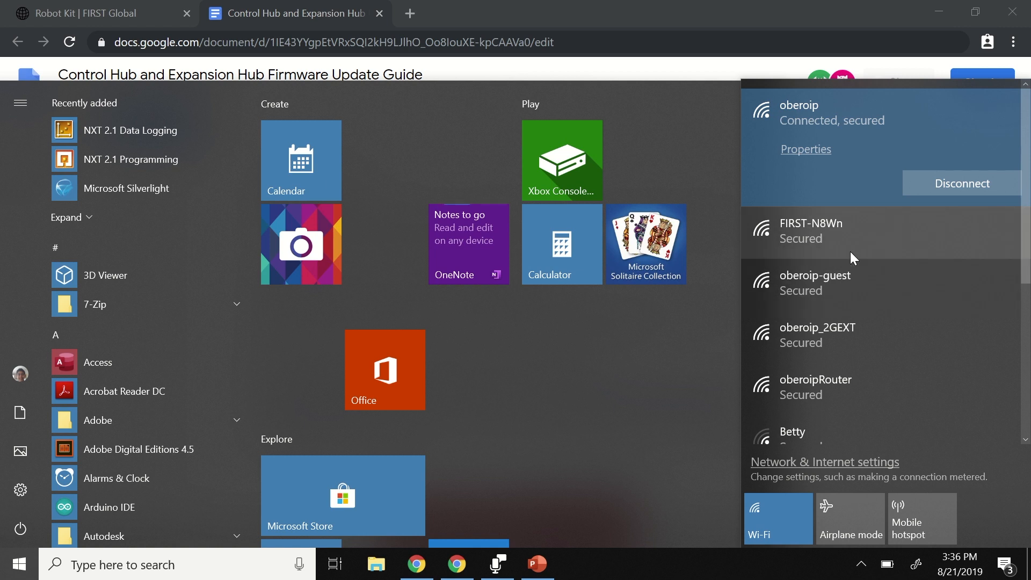
click(855, 236)
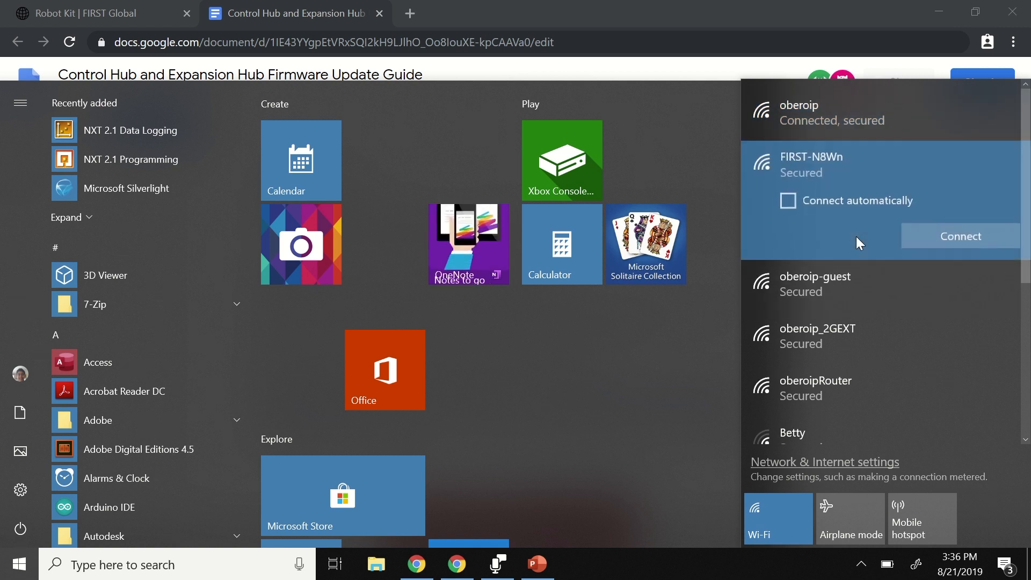
click(945, 240)
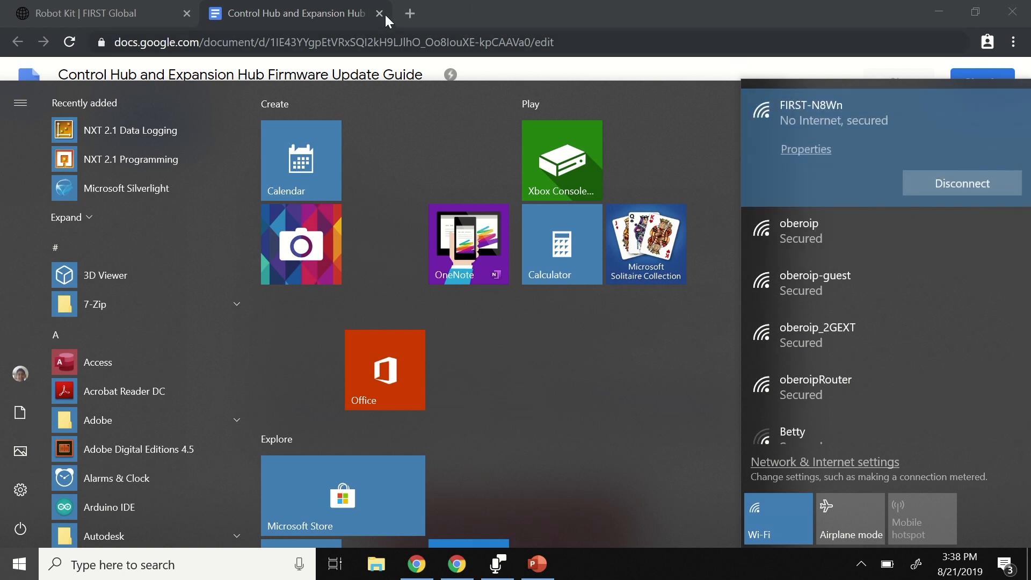
Open the robot controller console at 192.168.43.1:8080 in a new browser tab.
click(408, 7)
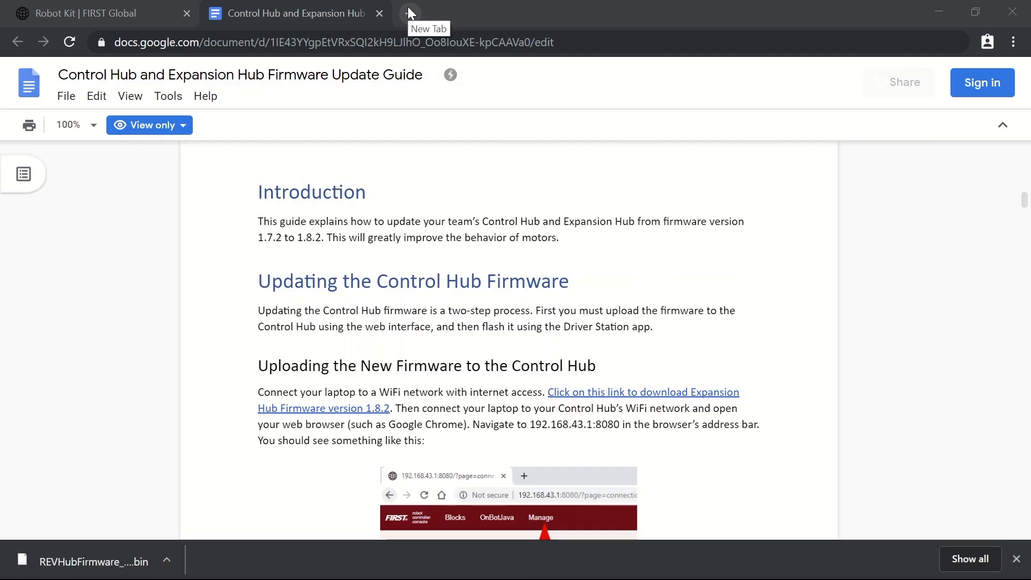
click(408, 7)
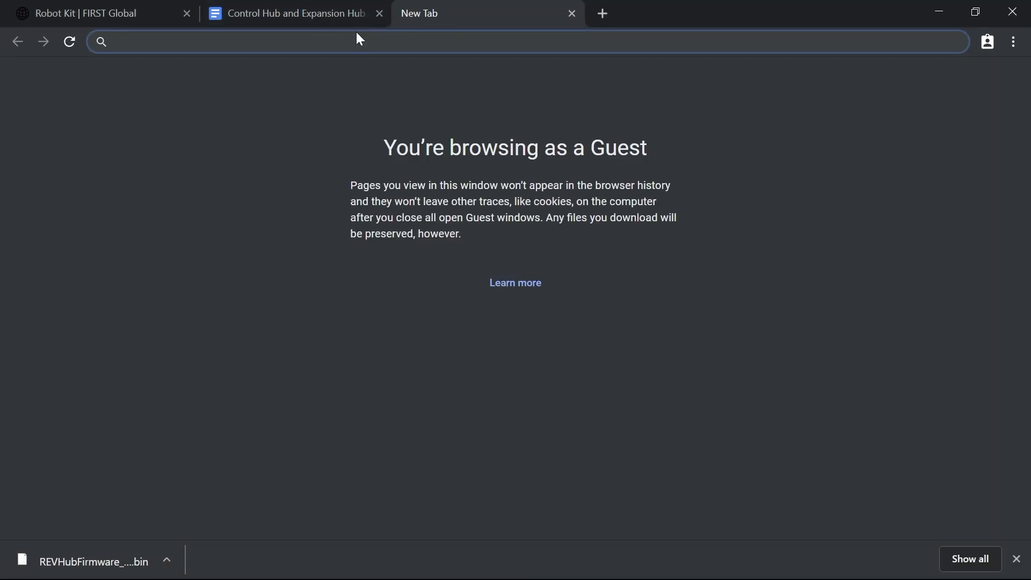
text(192.16)
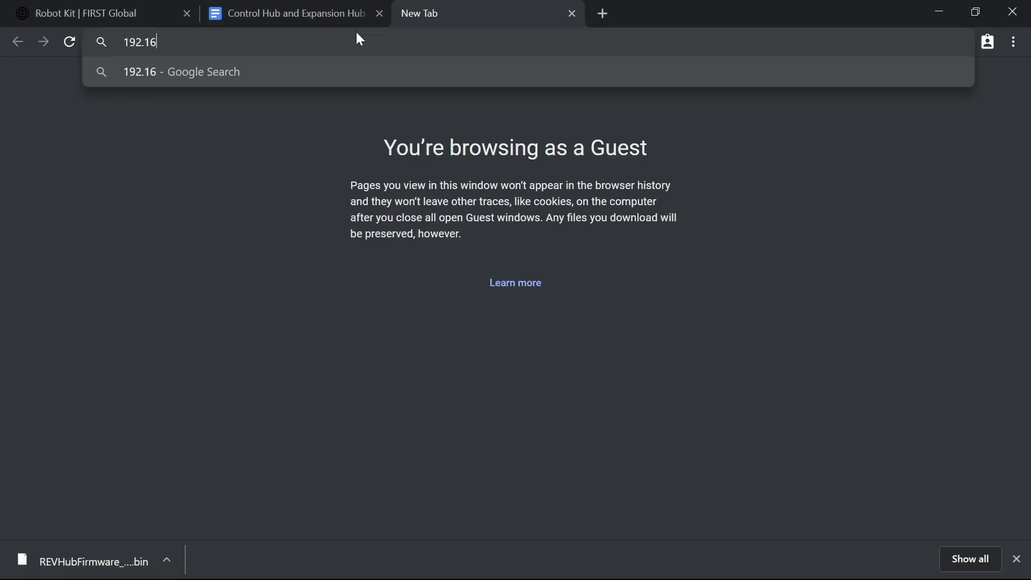
text(8.3)
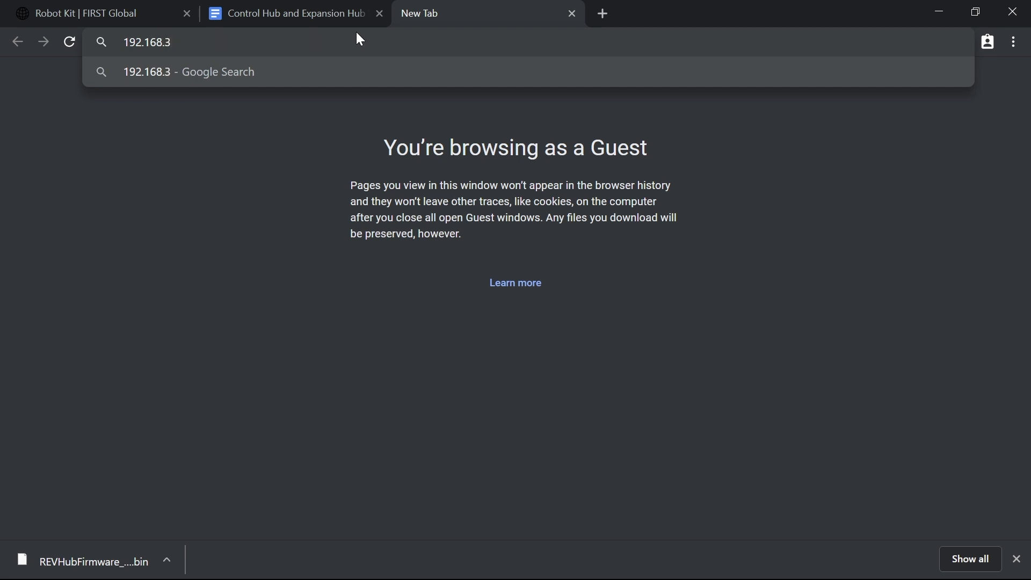
key(BackSpace)
text(43.1:)
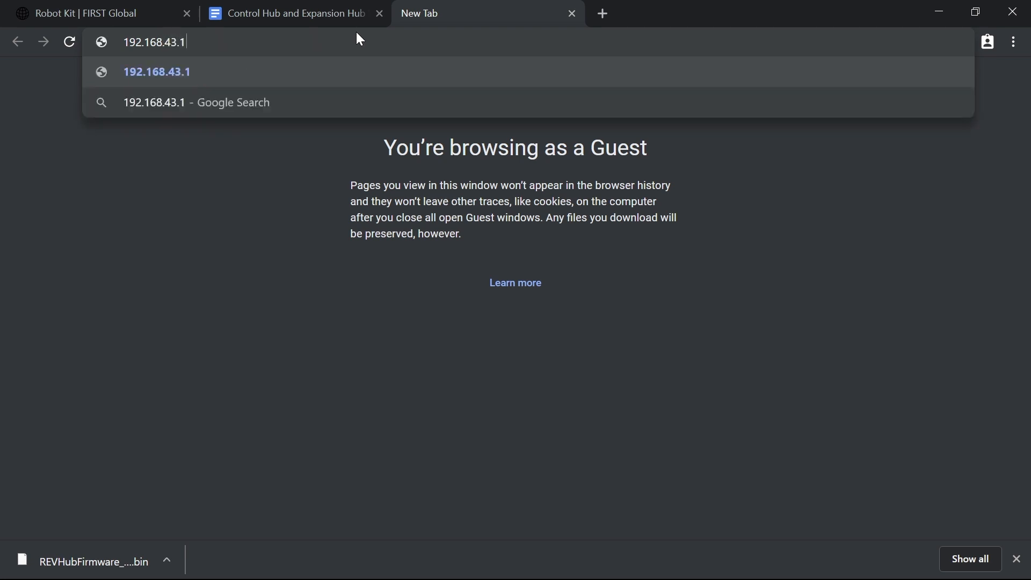
text(8080)
key(Return)
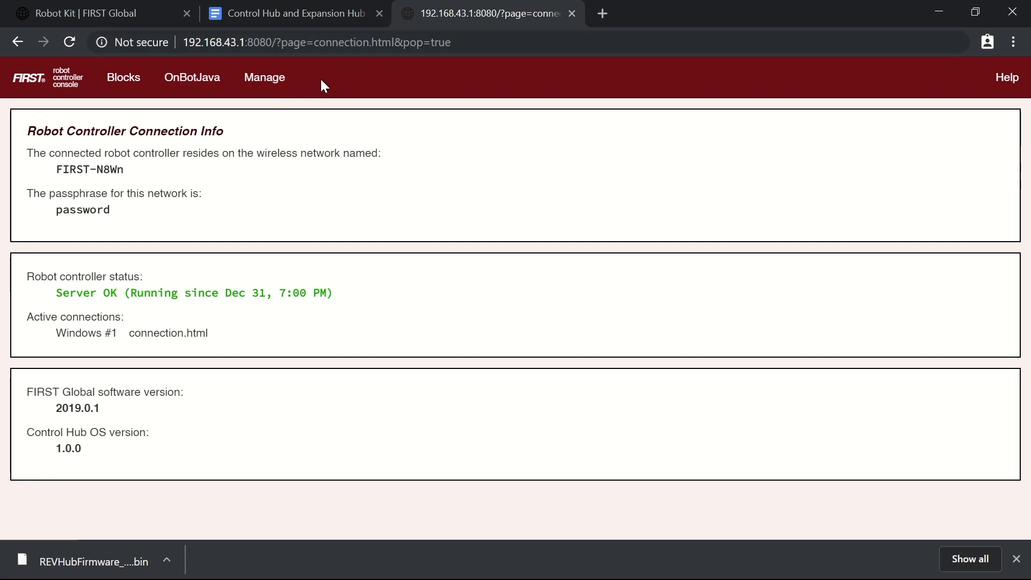
Upload the downloaded REVHubFirmware_1_08_02 file as Expansion Hub firmware from the console's Manage page.
click(289, 83)
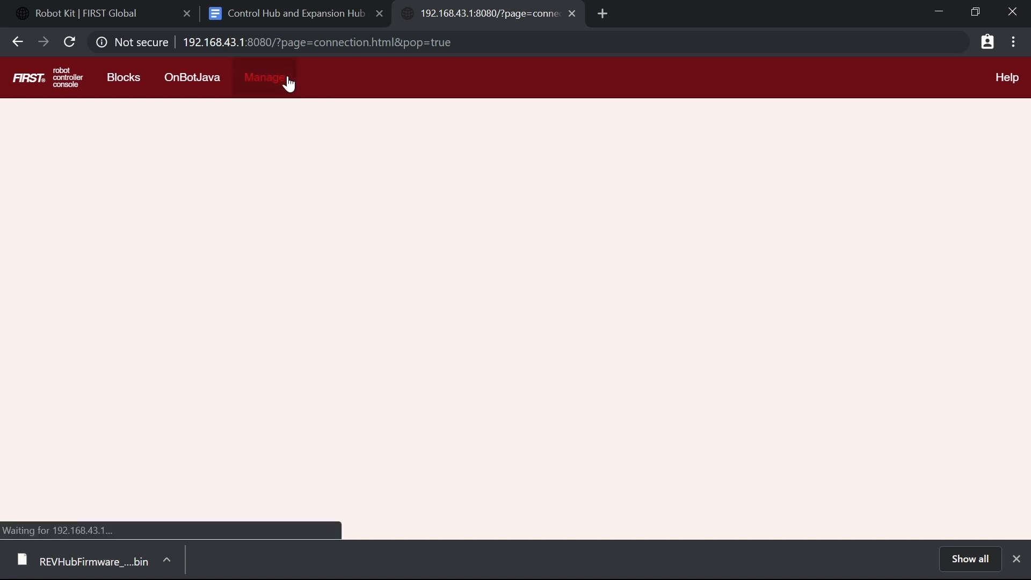
scroll(175, 436, down, 4)
scroll(176, 436, down, 2)
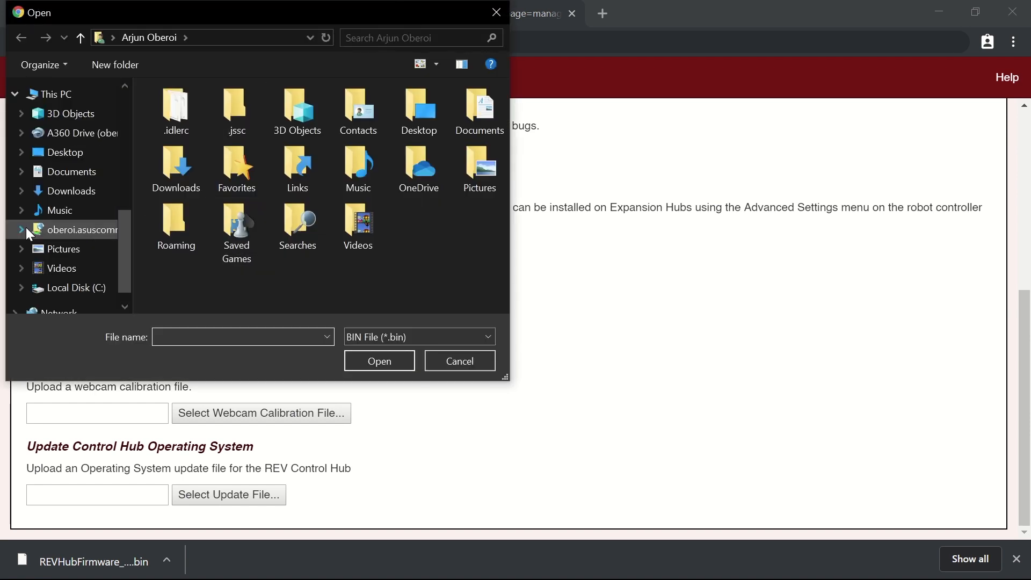
click(69, 191)
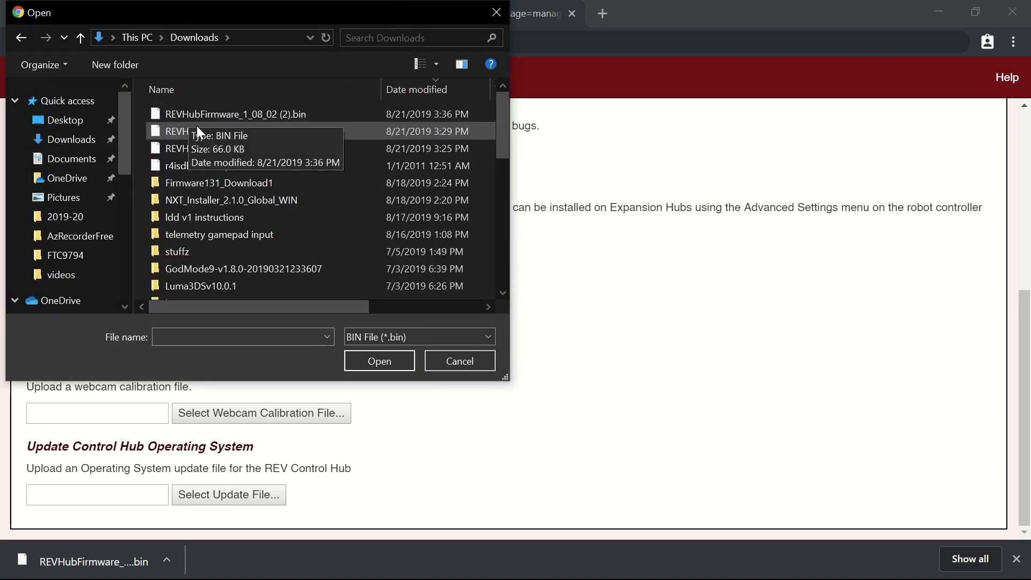
double_click(203, 145)
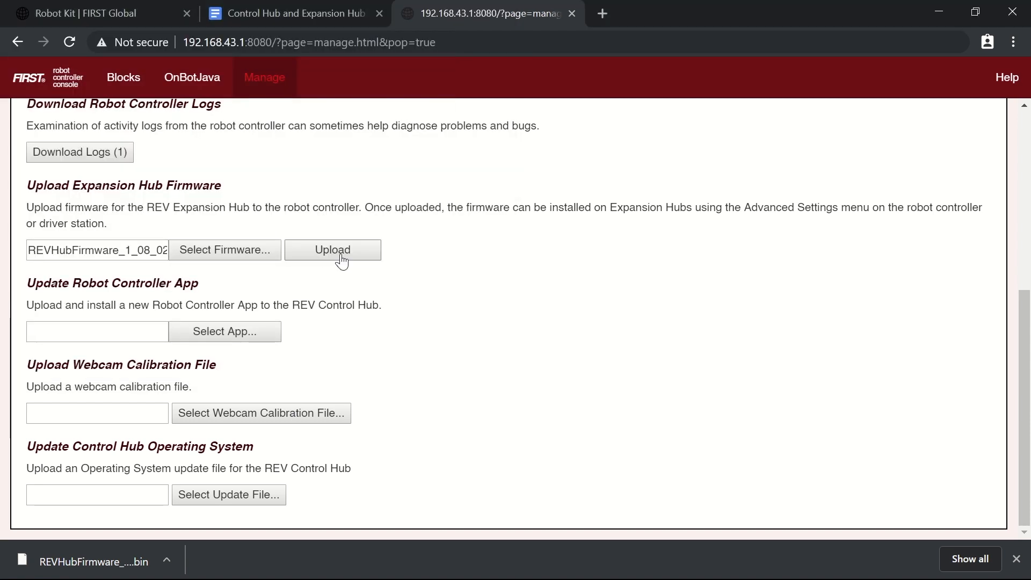
click(340, 260)
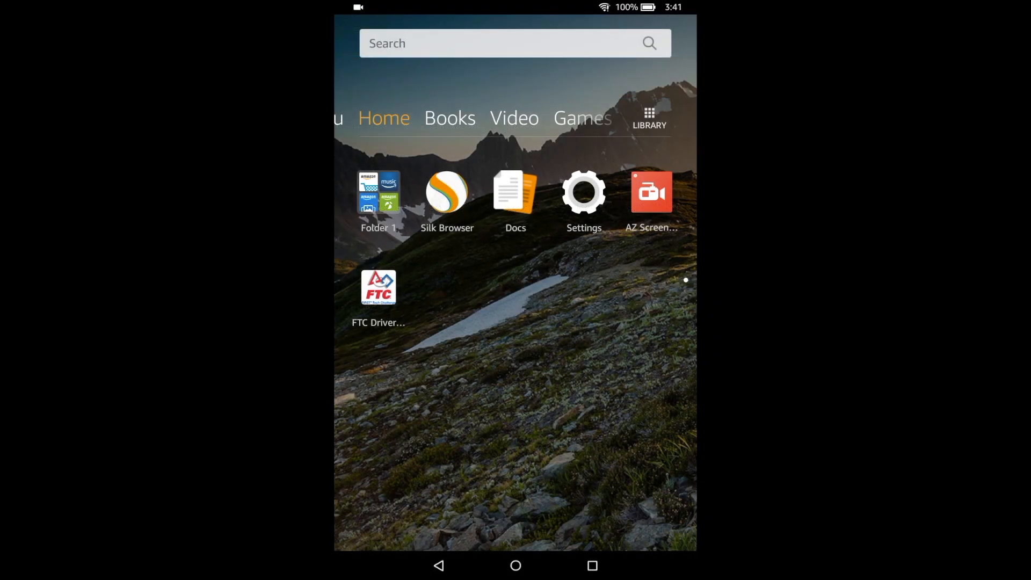
Switch to the FTC Driver Station app on the tablet and open its advanced robot controller settings.
click(379, 288)
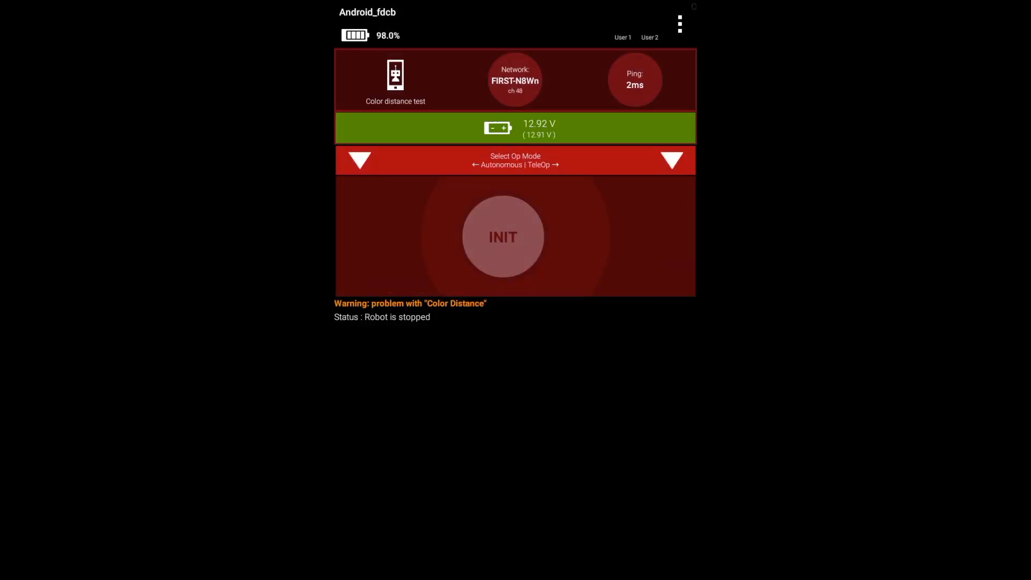
click(680, 24)
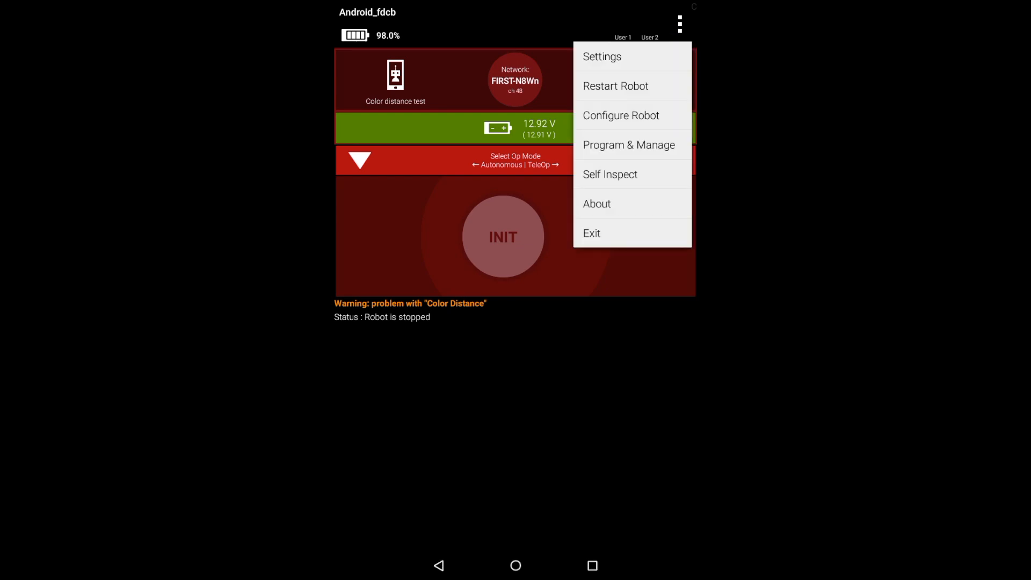
click(602, 57)
drag(604, 306, 597, 182)
click(548, 320)
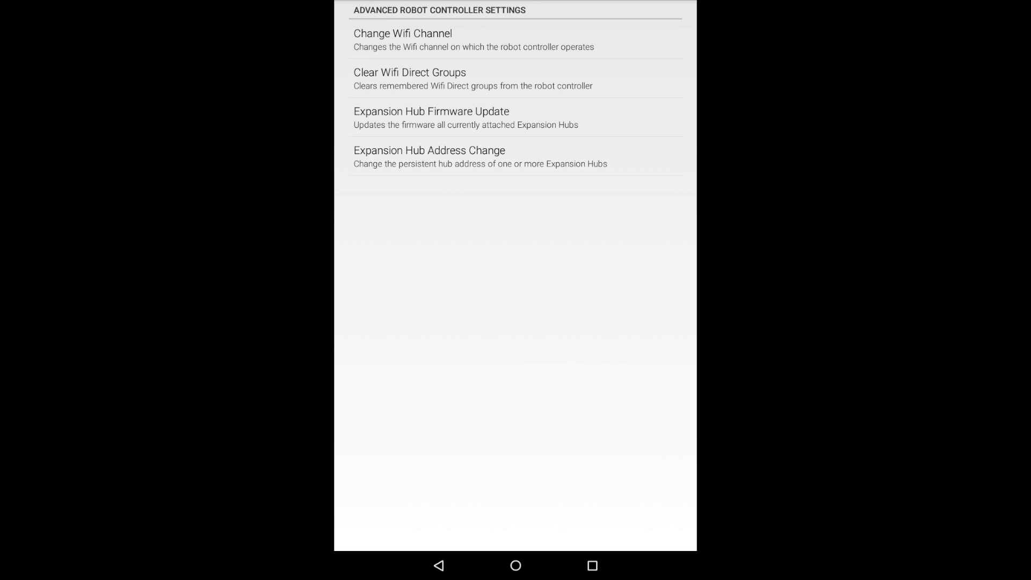
Run the Expansion Hub Firmware Update with REVHubFirmware_1_08_02.bin, and reopen the update page to check the installed version.
click(628, 120)
click(379, 111)
click(372, 113)
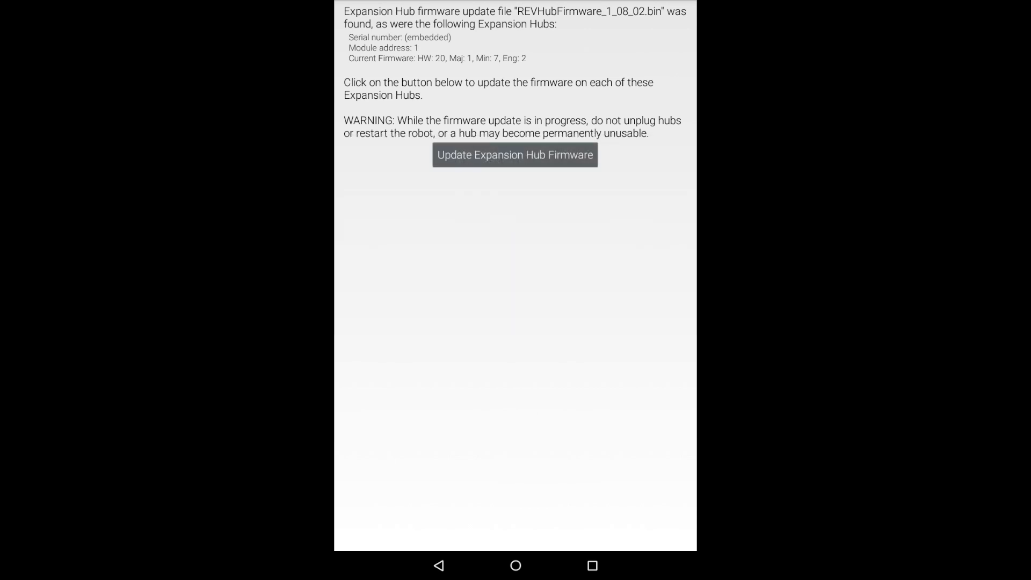
click(548, 158)
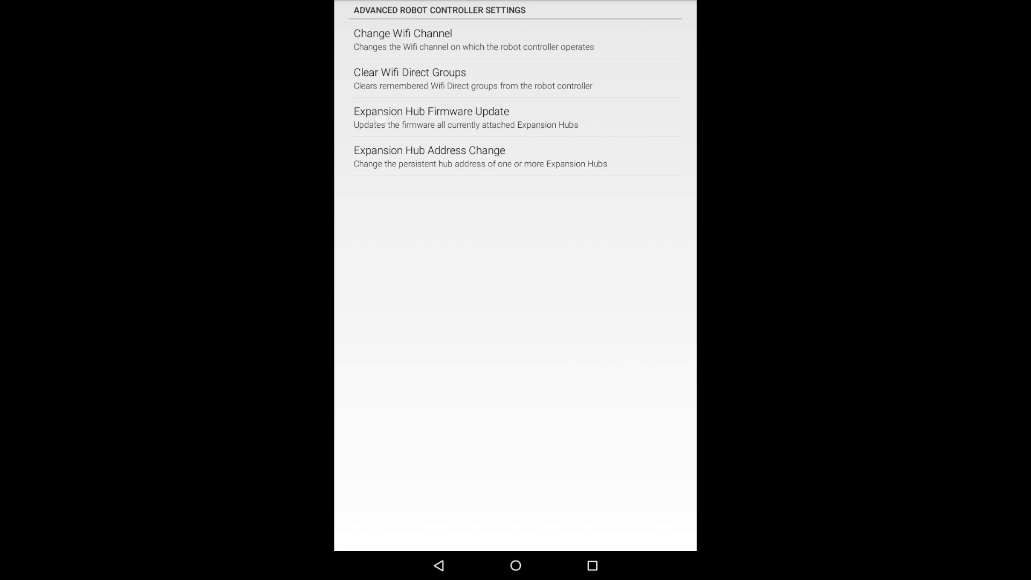
click(465, 117)
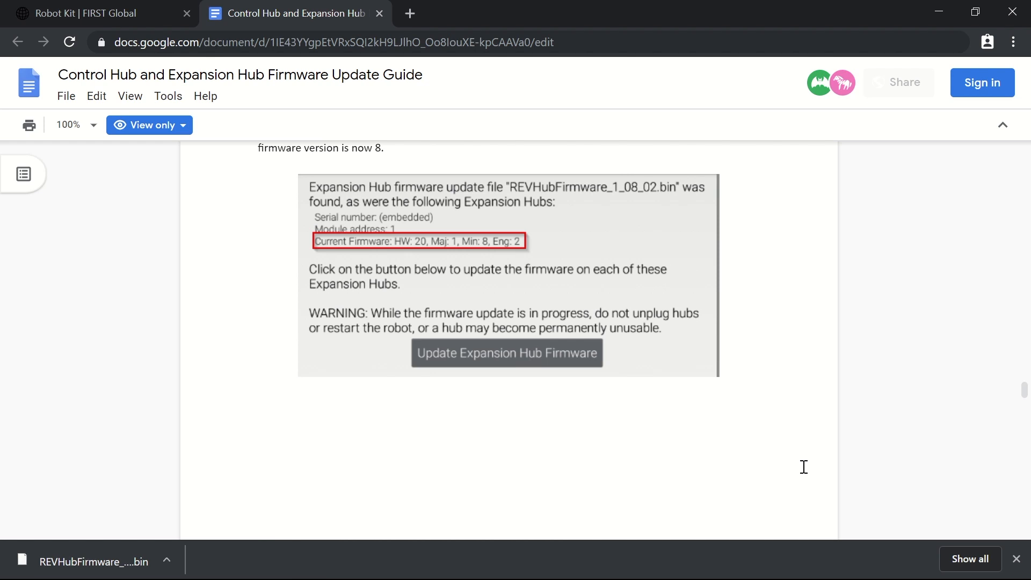
Download the REV Hub Interface Software installer through the link in the guide's section on updating the Expansion Hub firmware.
scroll(804, 466, down, 10)
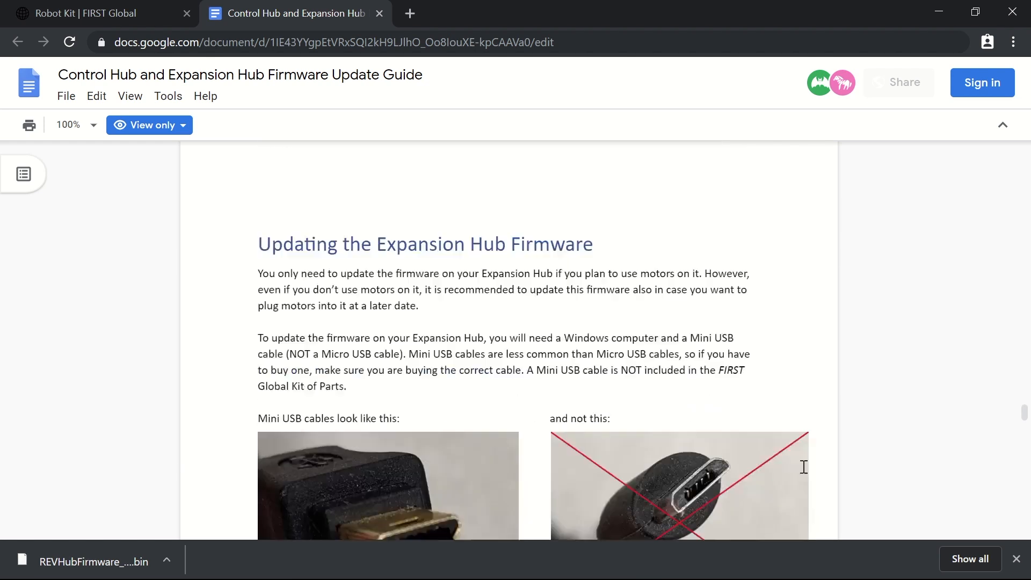
scroll(804, 467, down, 2)
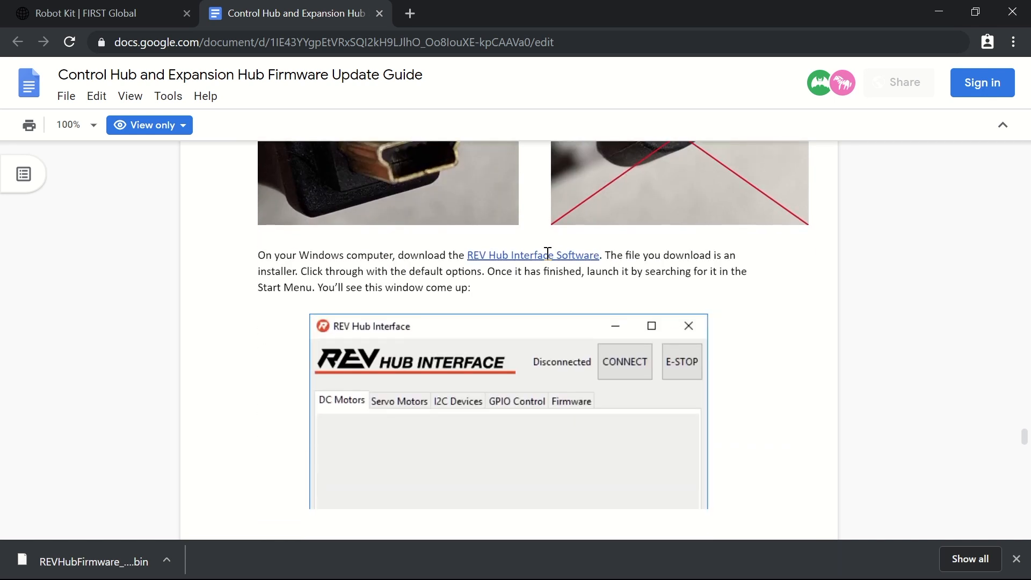
click(548, 253)
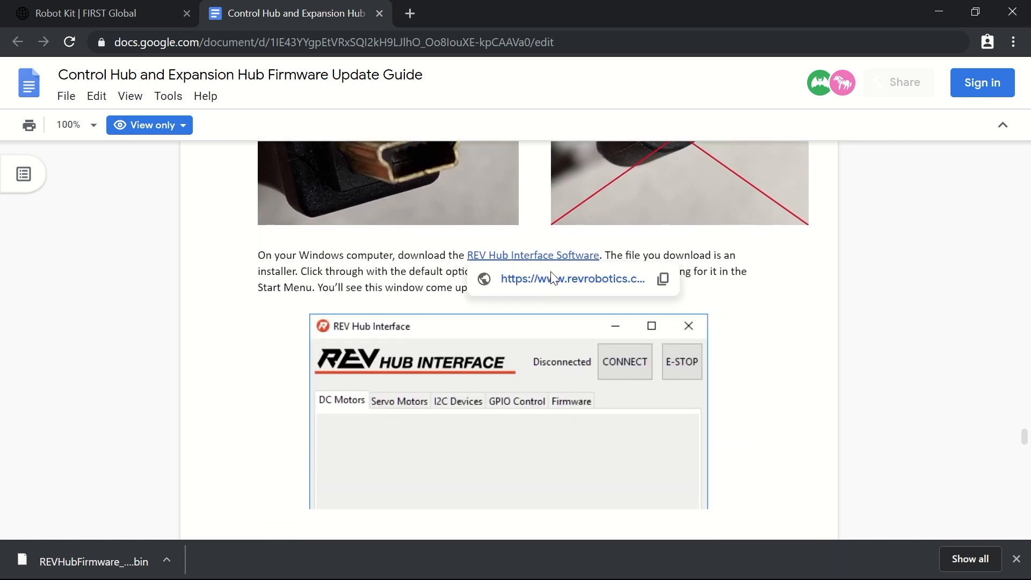
click(548, 276)
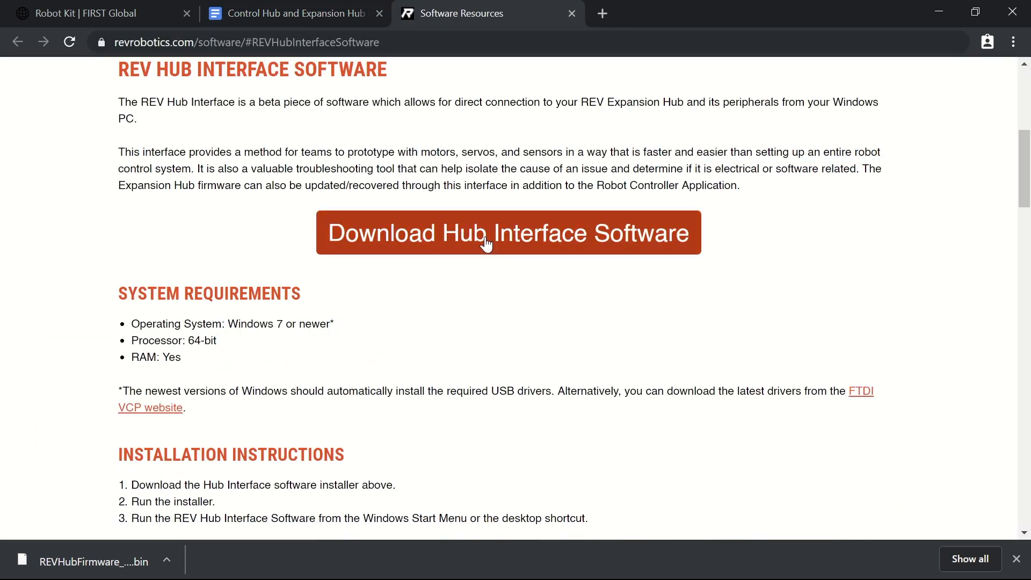
click(486, 244)
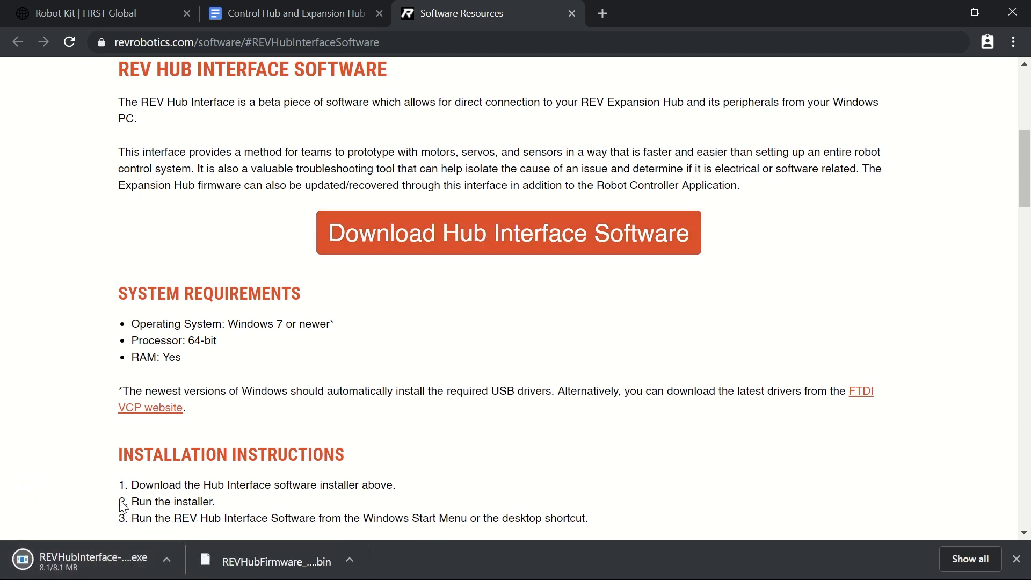
Run the downloaded installer and install REV Hub Interface 1.1.0 with the default components and destination folder.
click(83, 562)
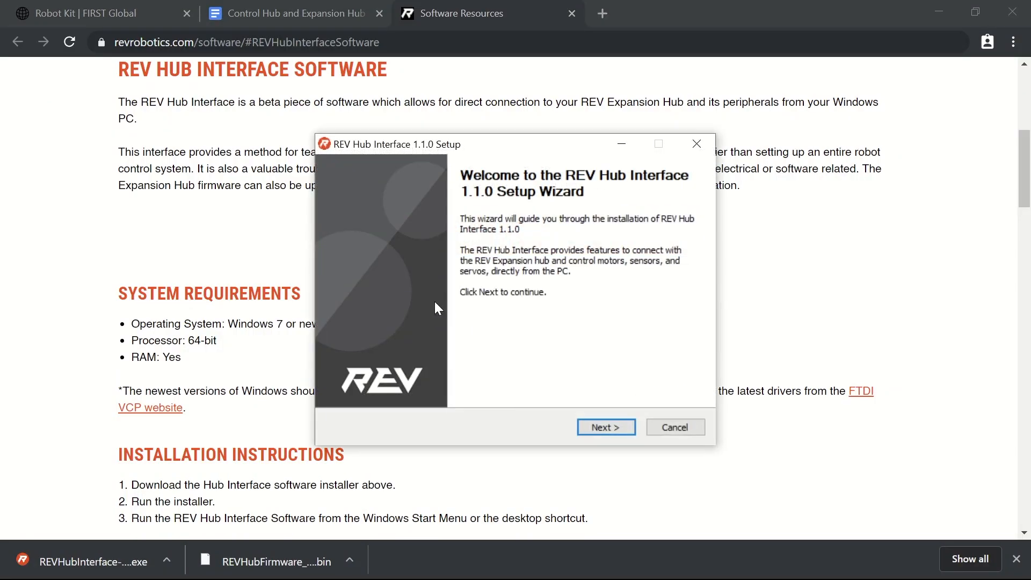
click(601, 422)
click(602, 421)
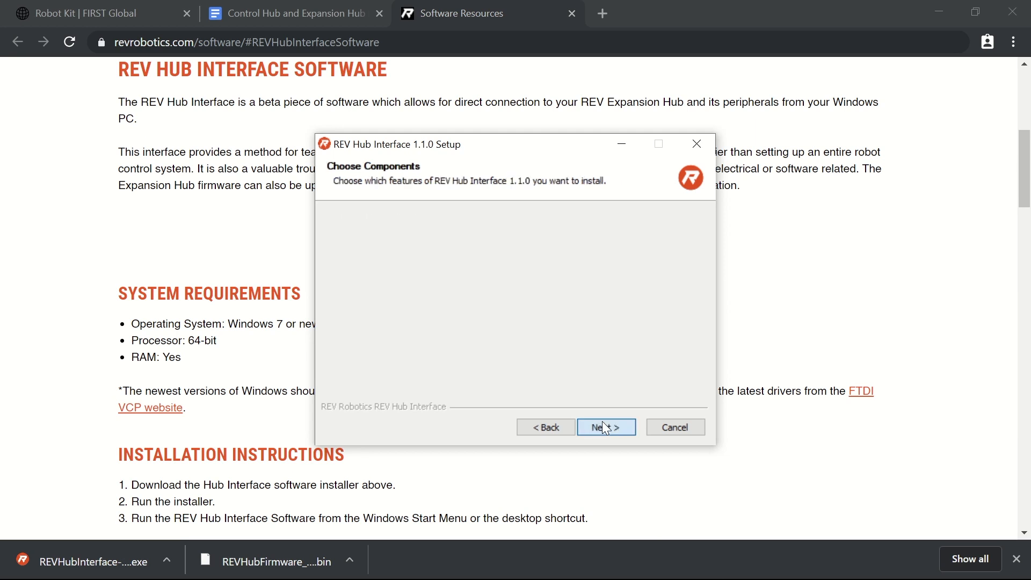
click(602, 422)
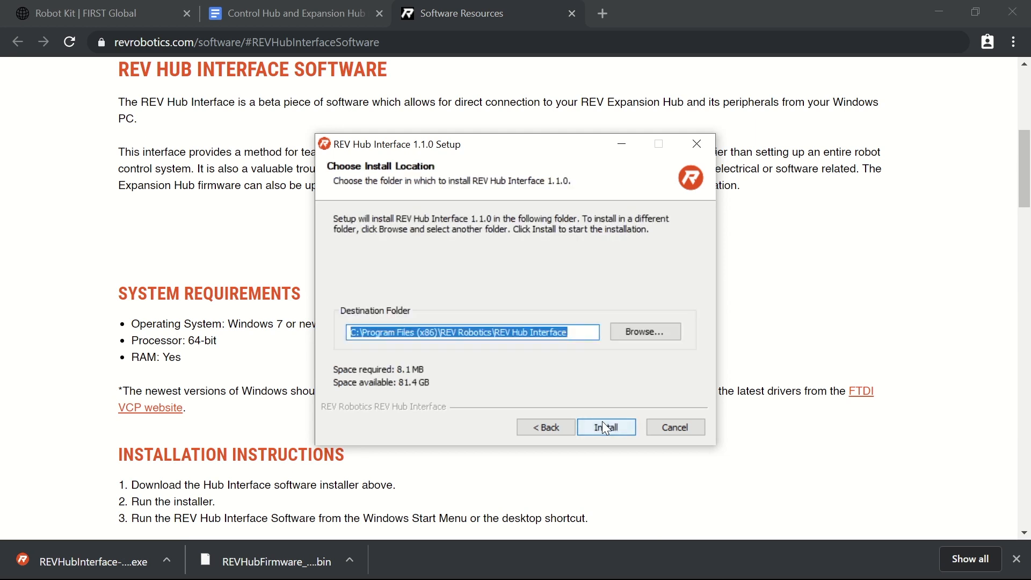
click(603, 422)
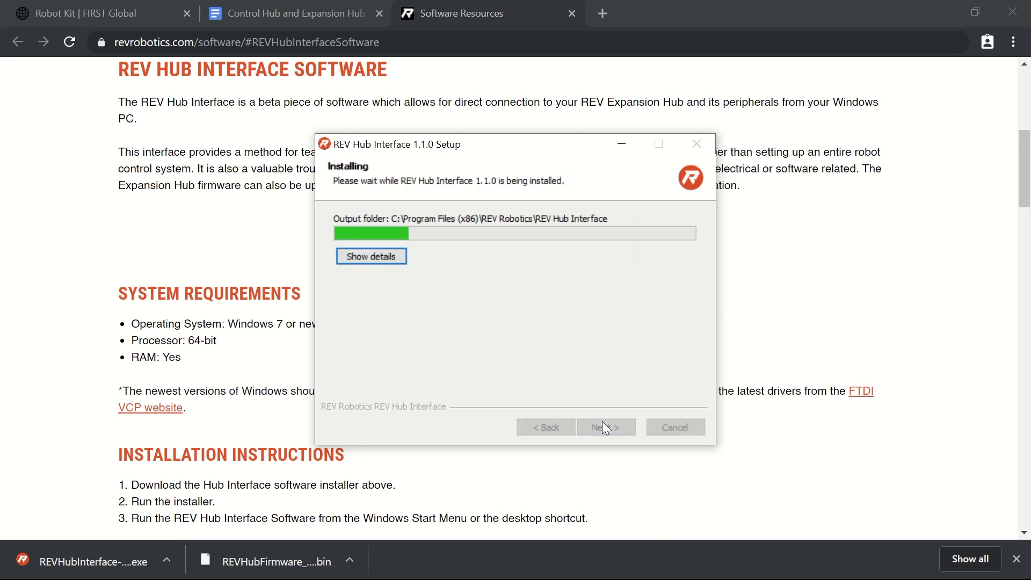
click(605, 427)
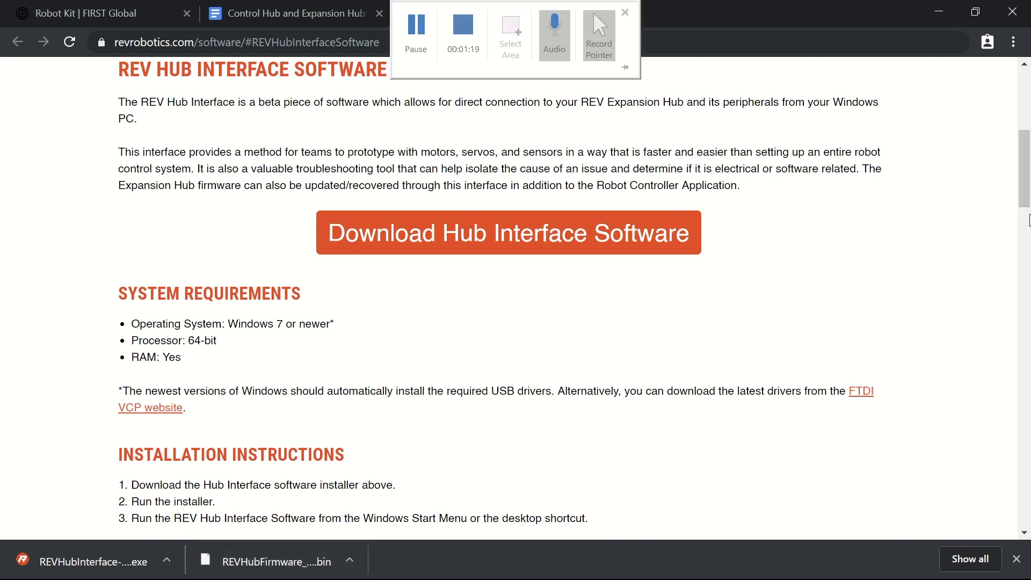
Launch the newly installed REV Hub Interface program and close its duplicate window.
key(super)
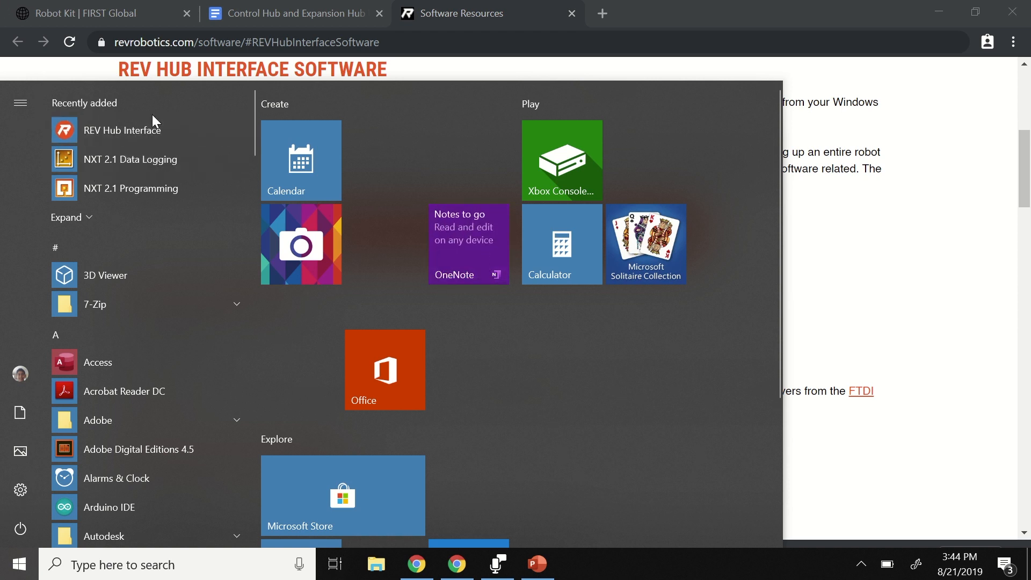
click(113, 136)
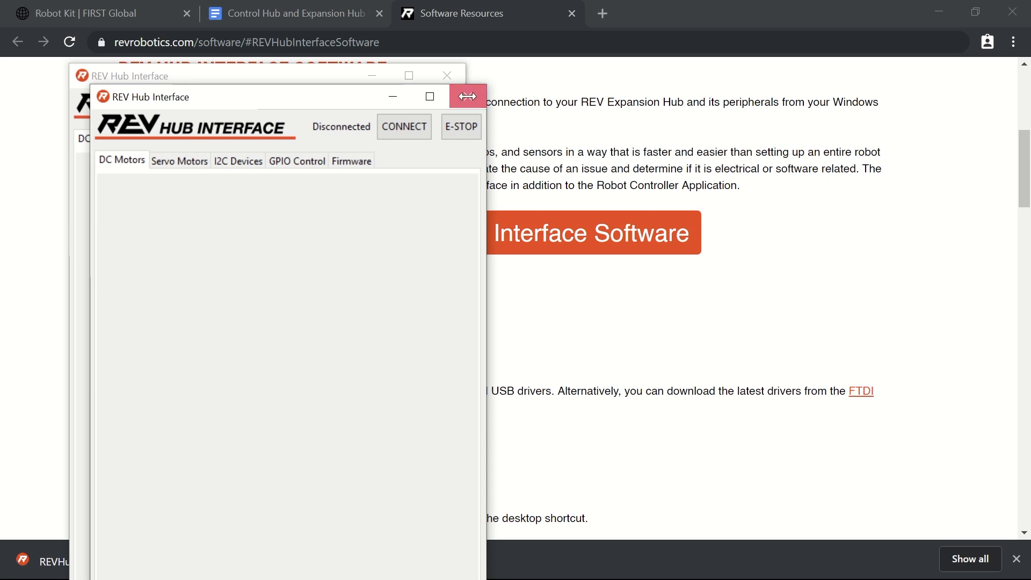
click(467, 98)
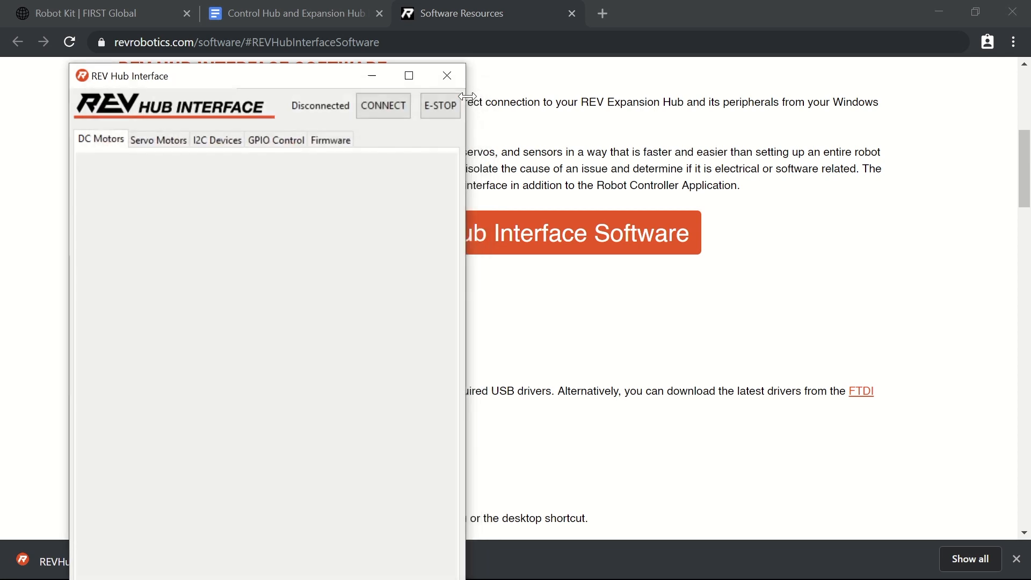
Connect the REV Hub Interface to the Expansion Hub, moving the window up so that it fits on the screen.
click(395, 108)
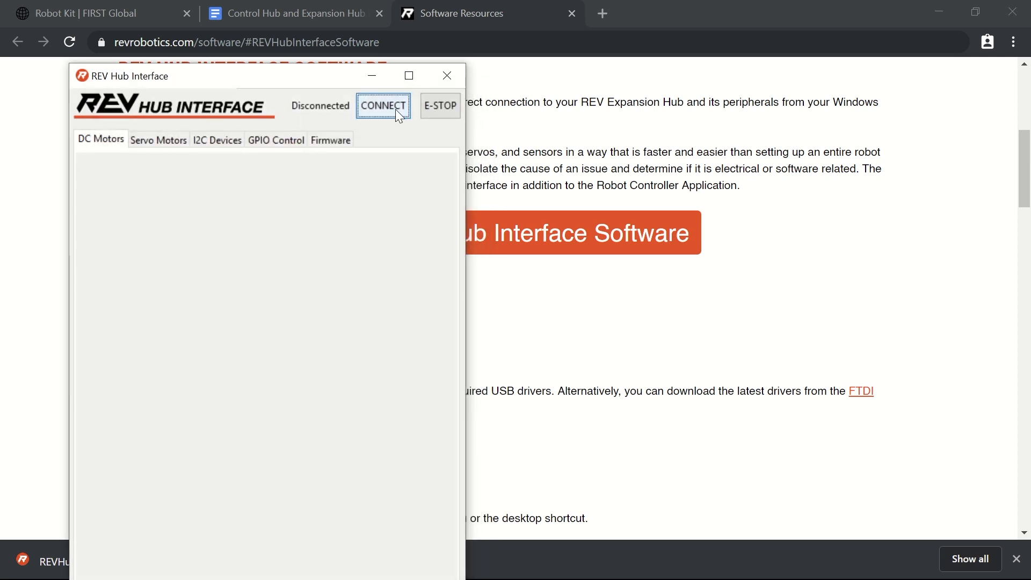
drag(314, 77, 338, 34)
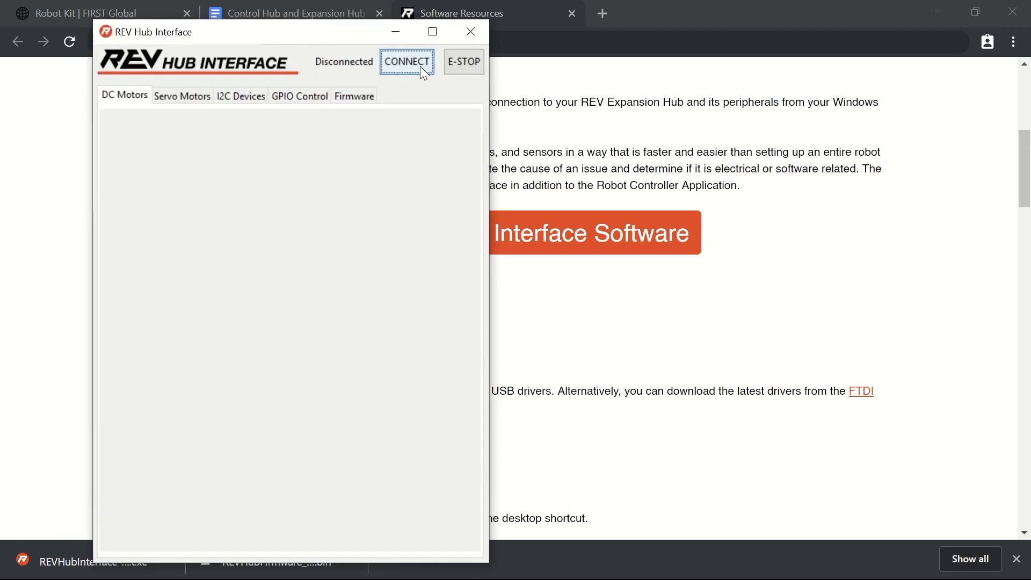
key(XF86AudioLowerVolume)
key(alt+Tab)
click(385, 63)
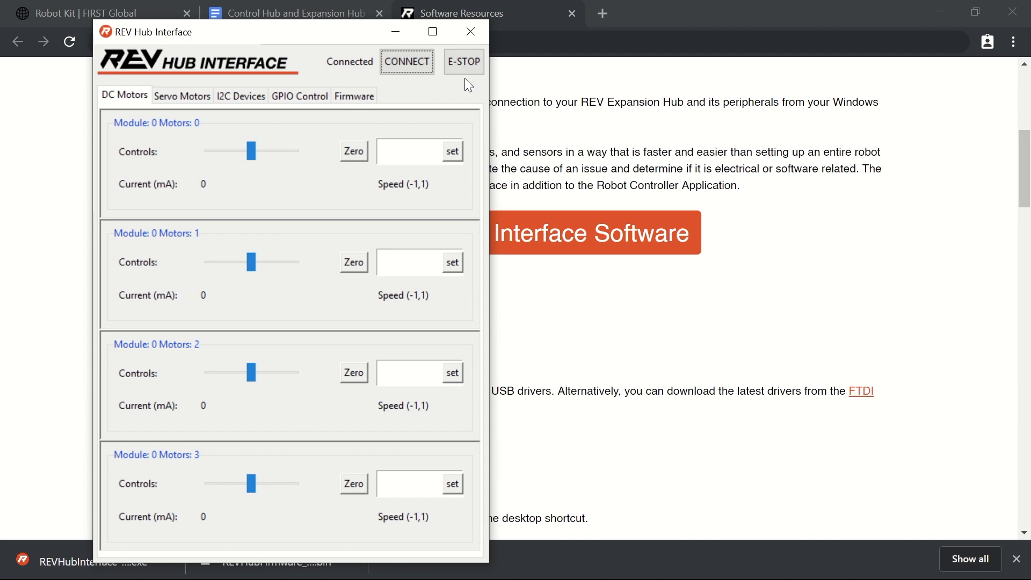
Flash the Expansion Hub with REVHubFirmware_1_08_02.bin from the Downloads folder, and start reconnecting to the hub.
click(343, 96)
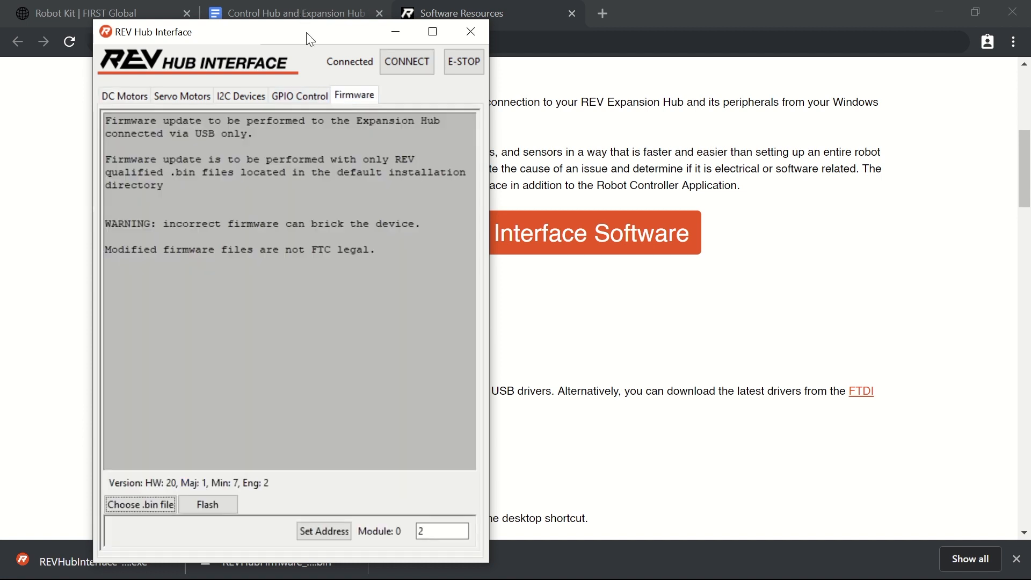
drag(306, 33, 303, 16)
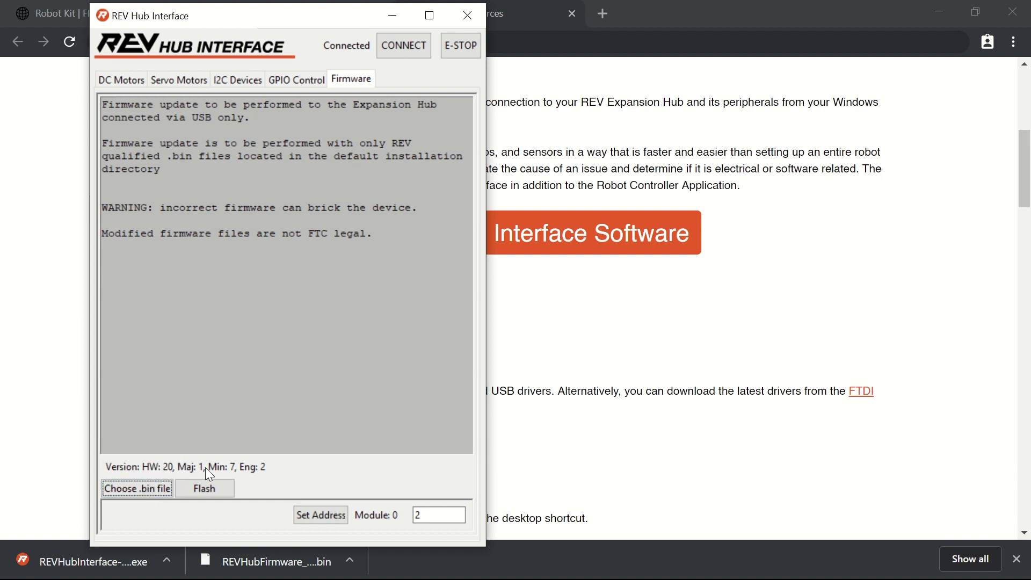
click(122, 486)
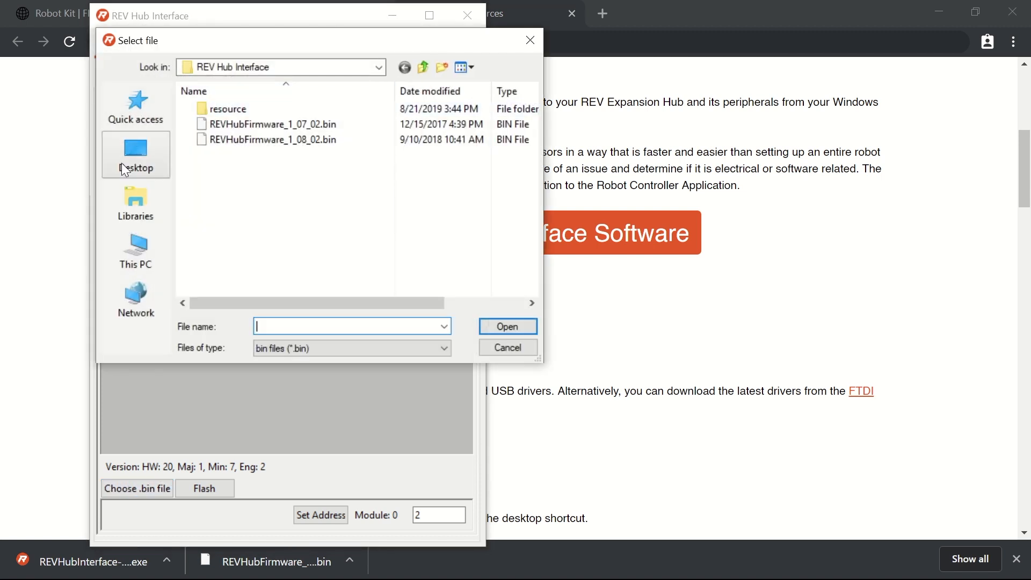
click(160, 242)
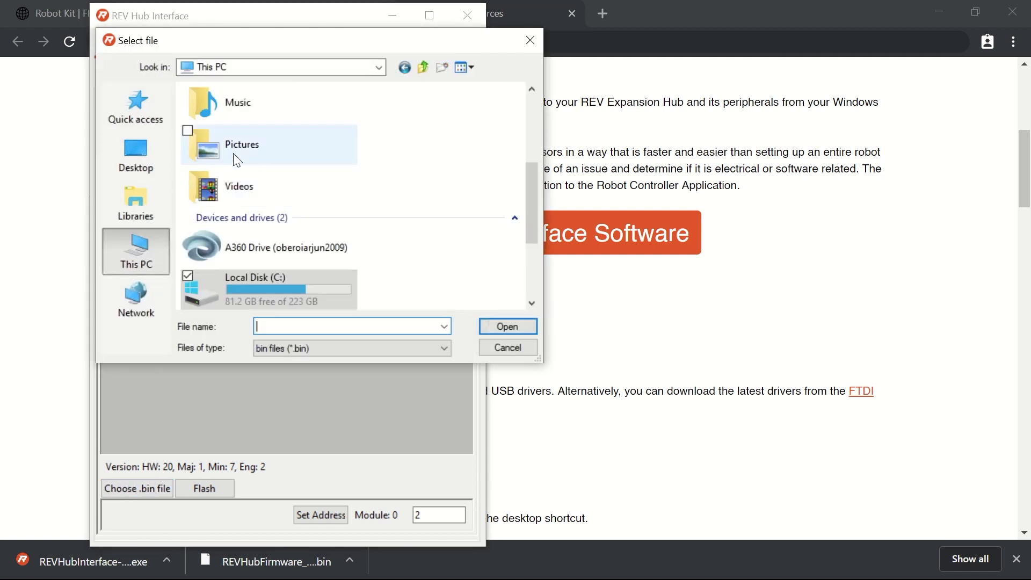
drag(529, 206, 534, 175)
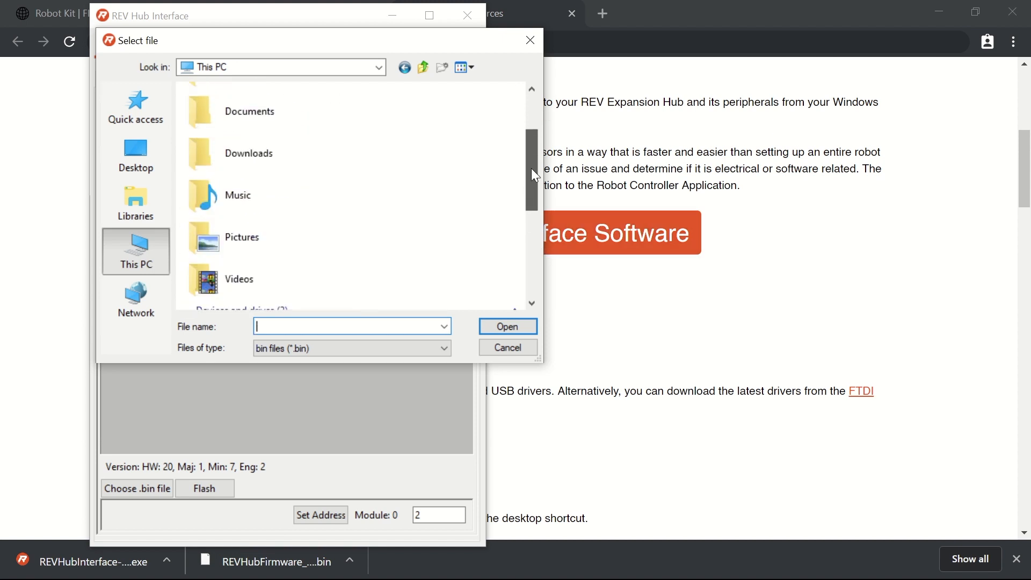
double_click(262, 158)
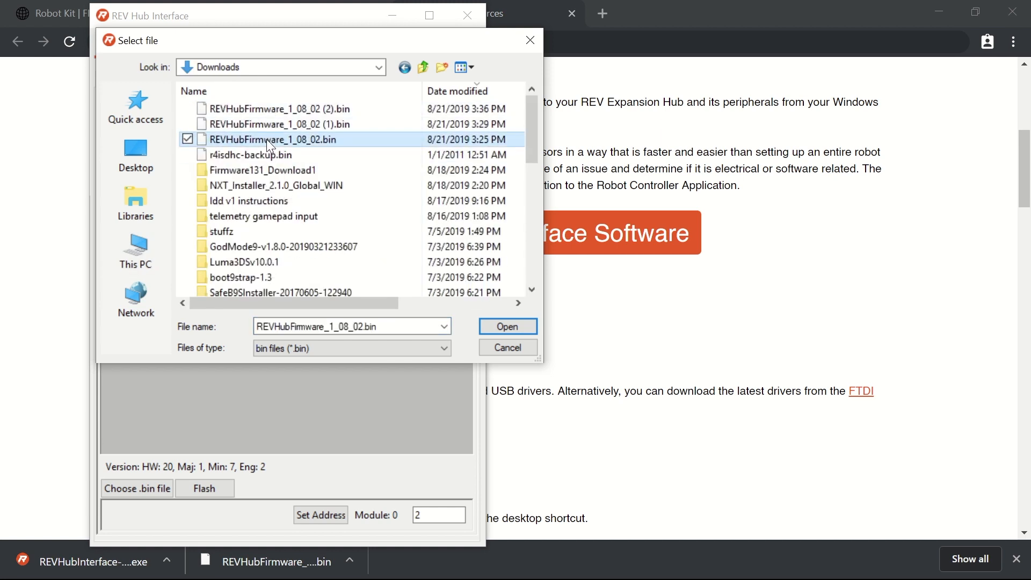
double_click(267, 139)
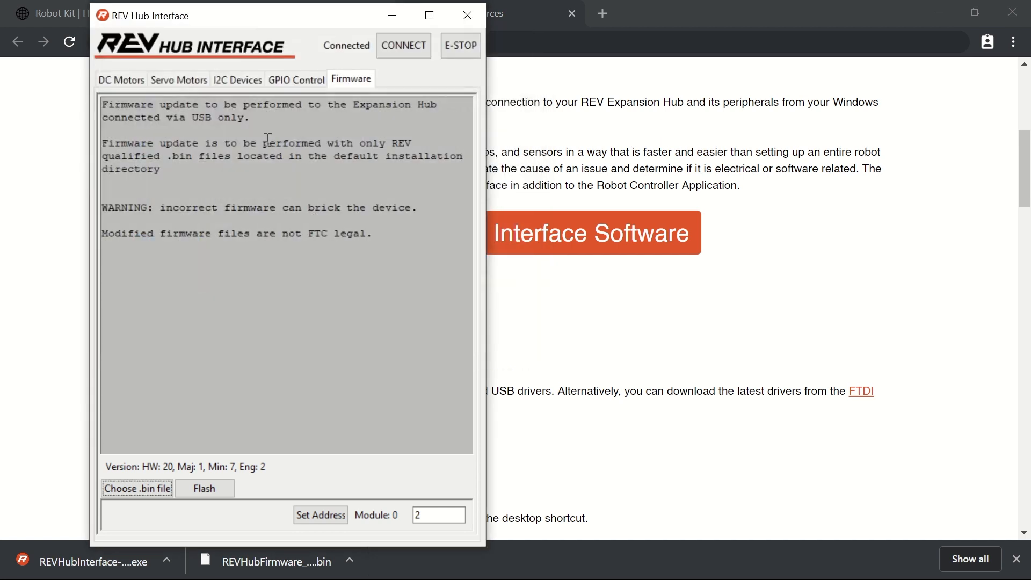
click(220, 481)
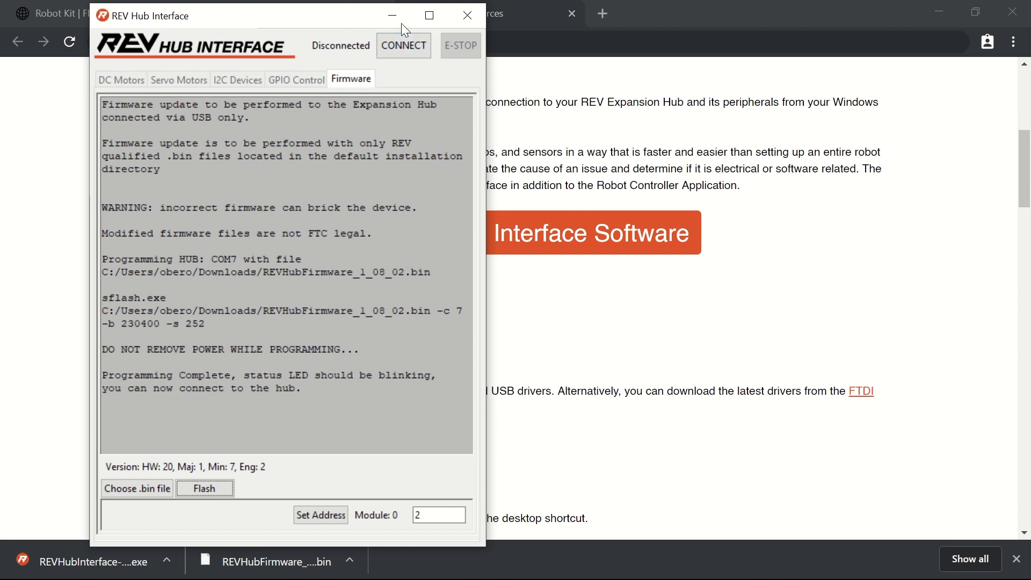
click(400, 39)
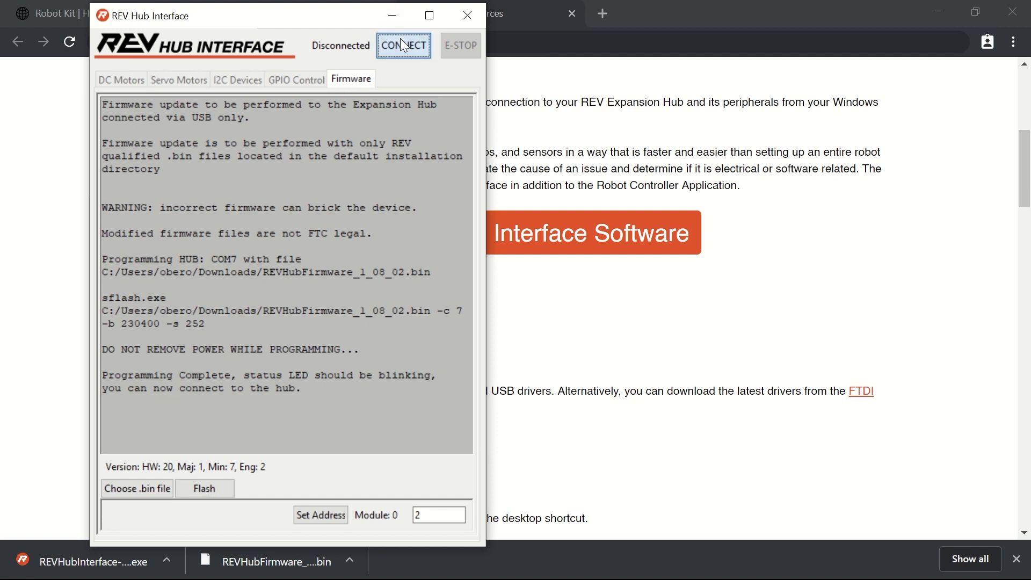